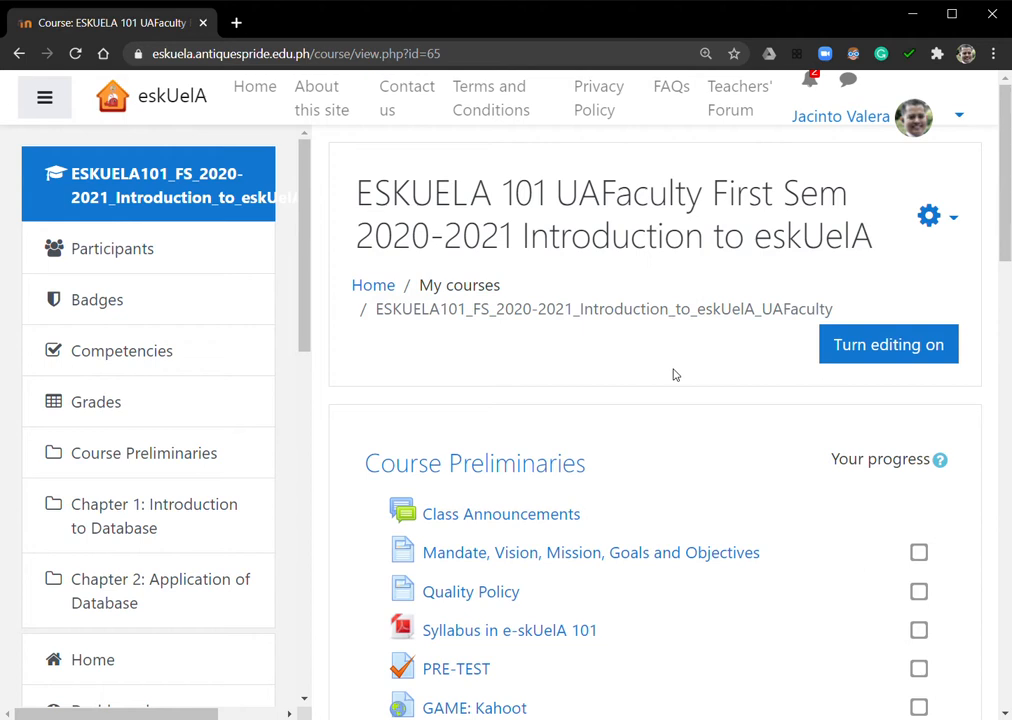
Open the course's full administration page, collapse the side navigation, and go to the question bank
click(931, 218)
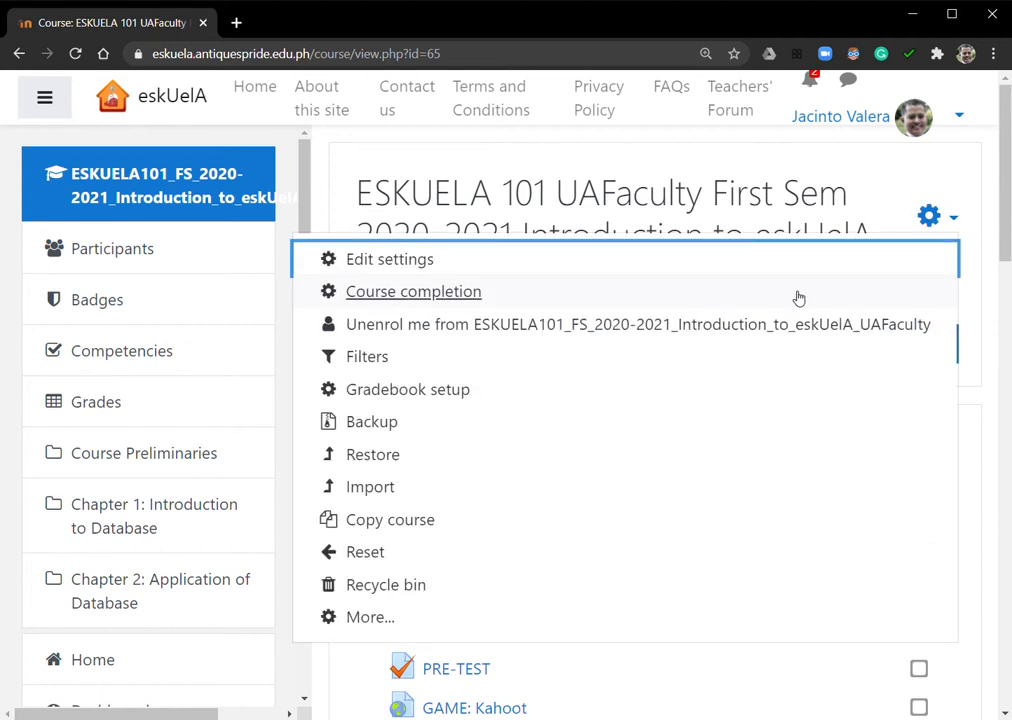
click(922, 218)
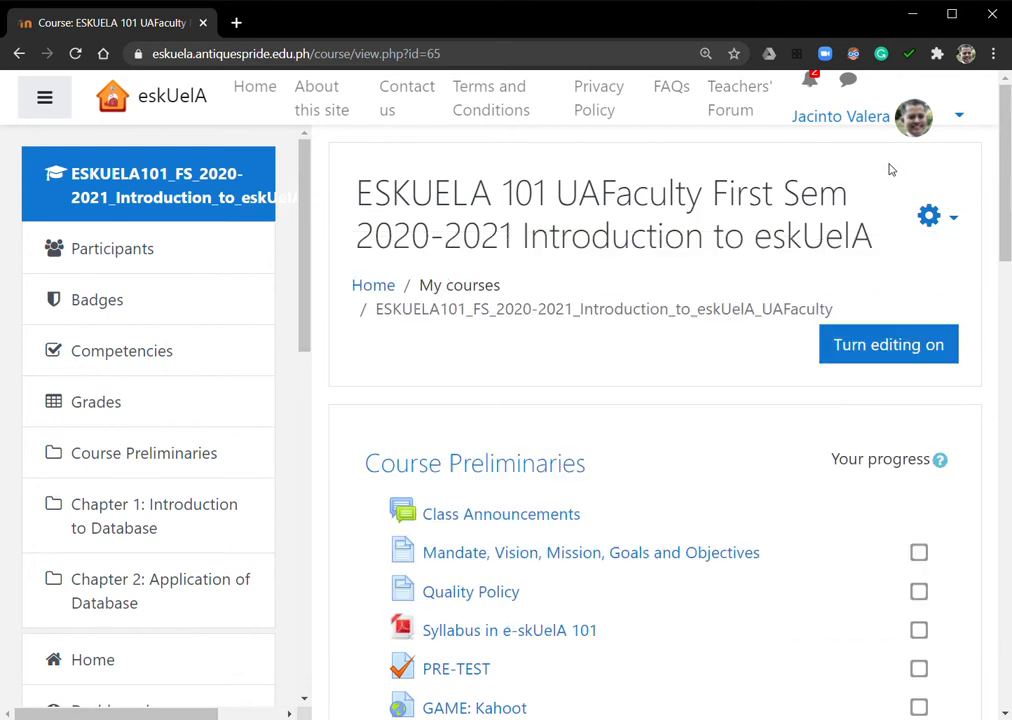
click(945, 218)
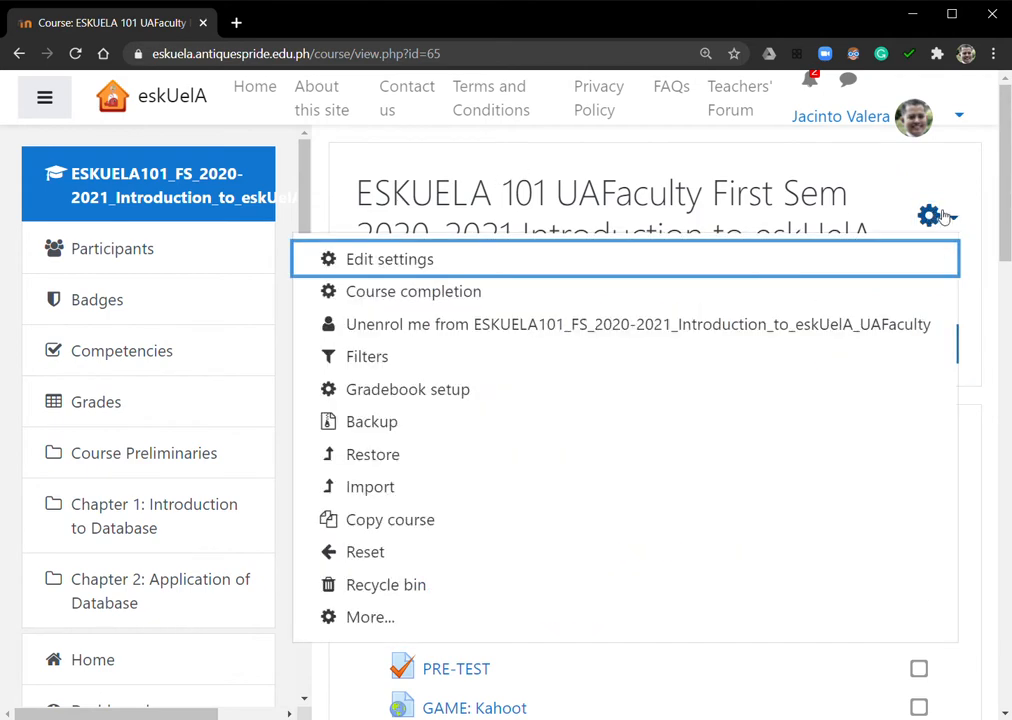
click(371, 617)
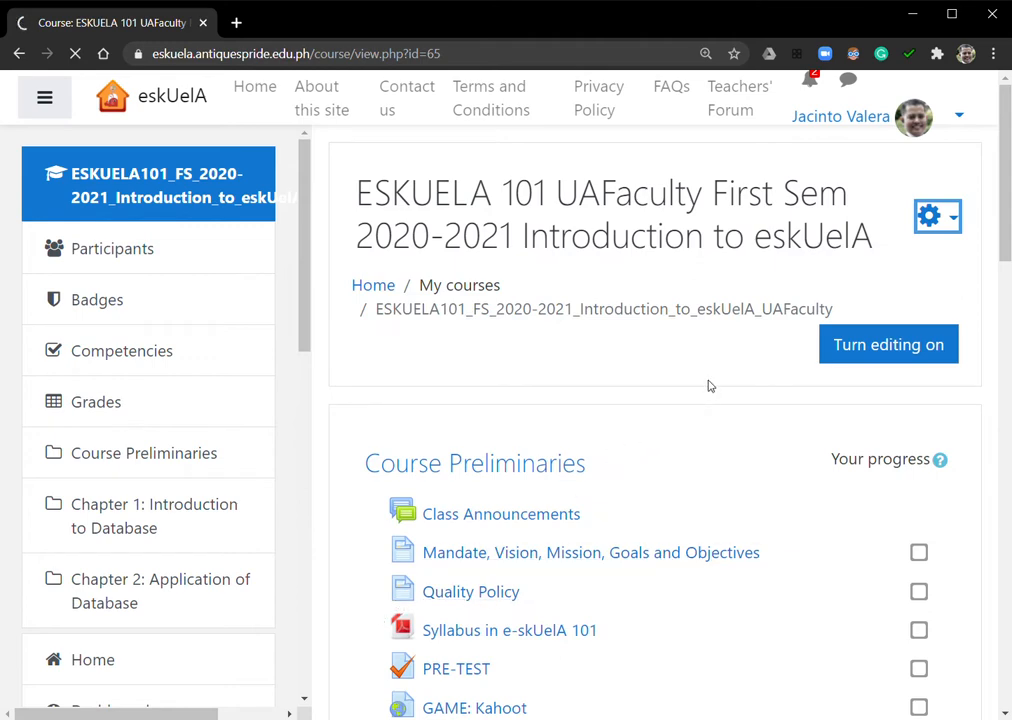
click(50, 104)
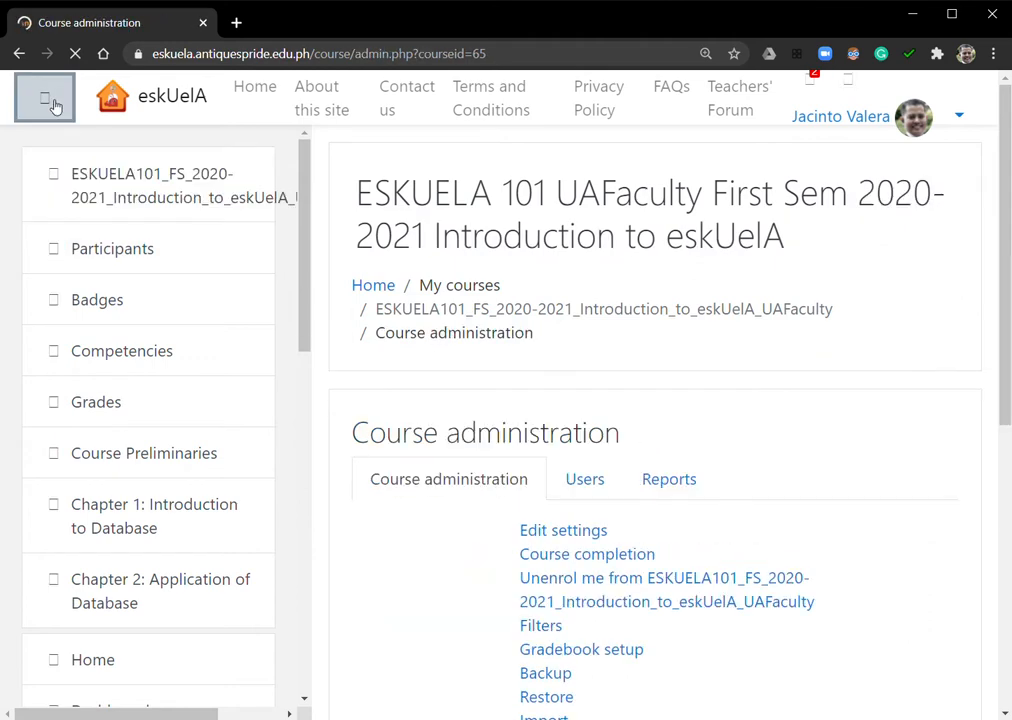
scroll(594, 395, down, 5)
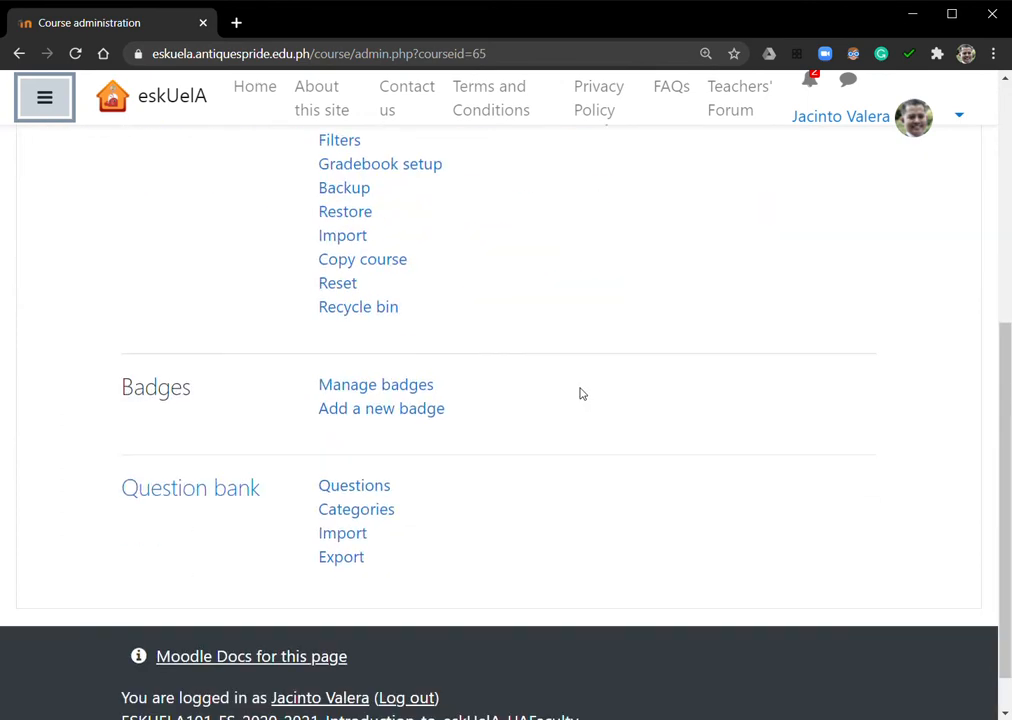
click(181, 435)
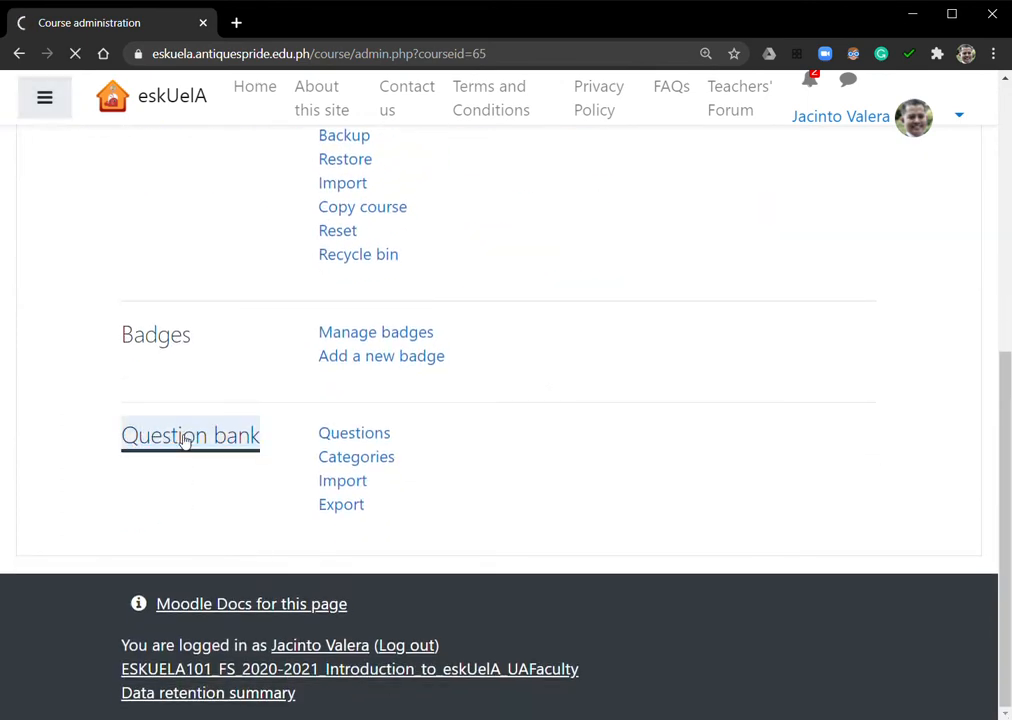
Look through the existing questions in the question bank, and open its category management page
scroll(700, 405, down, 3)
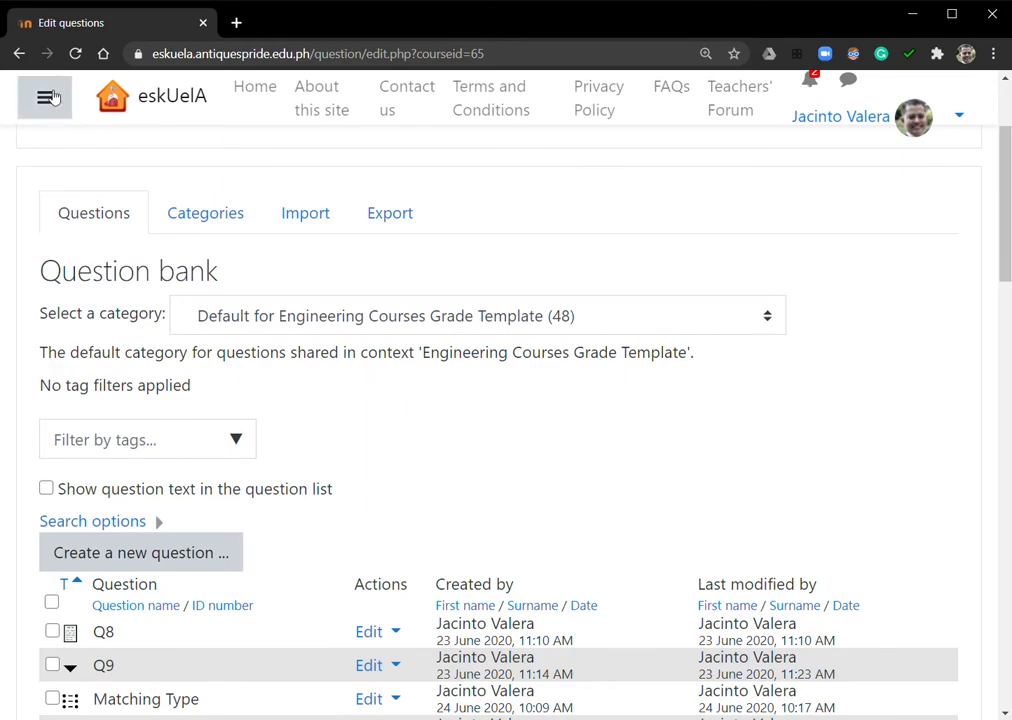
scroll(575, 277, down, 10)
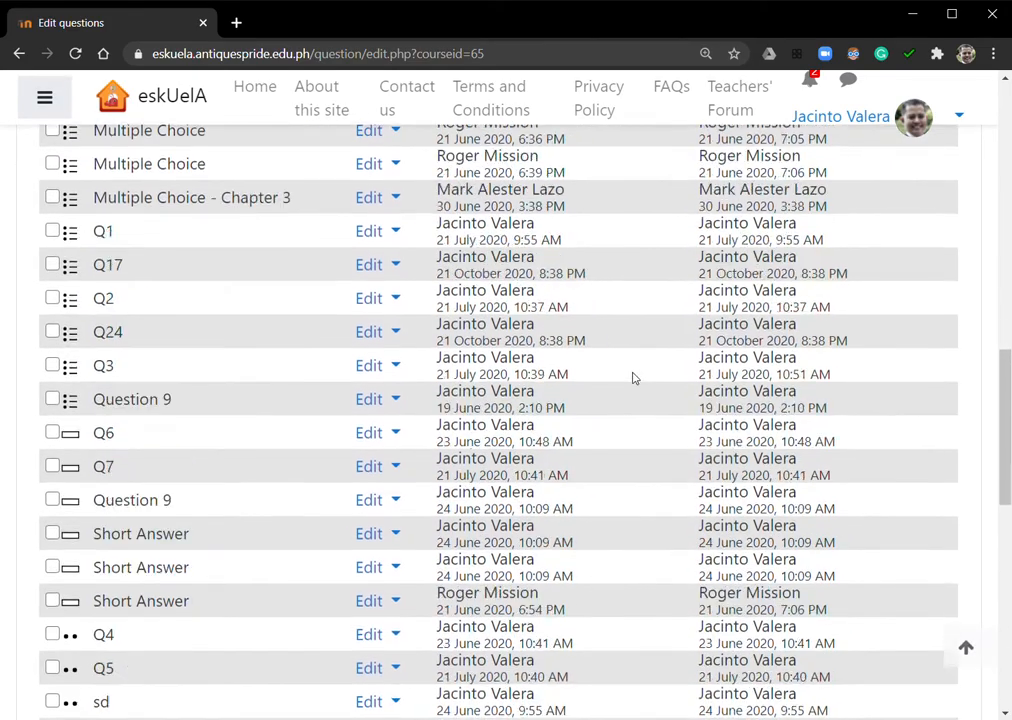
scroll(632, 378, up, 10)
scroll(565, 501, down, 2)
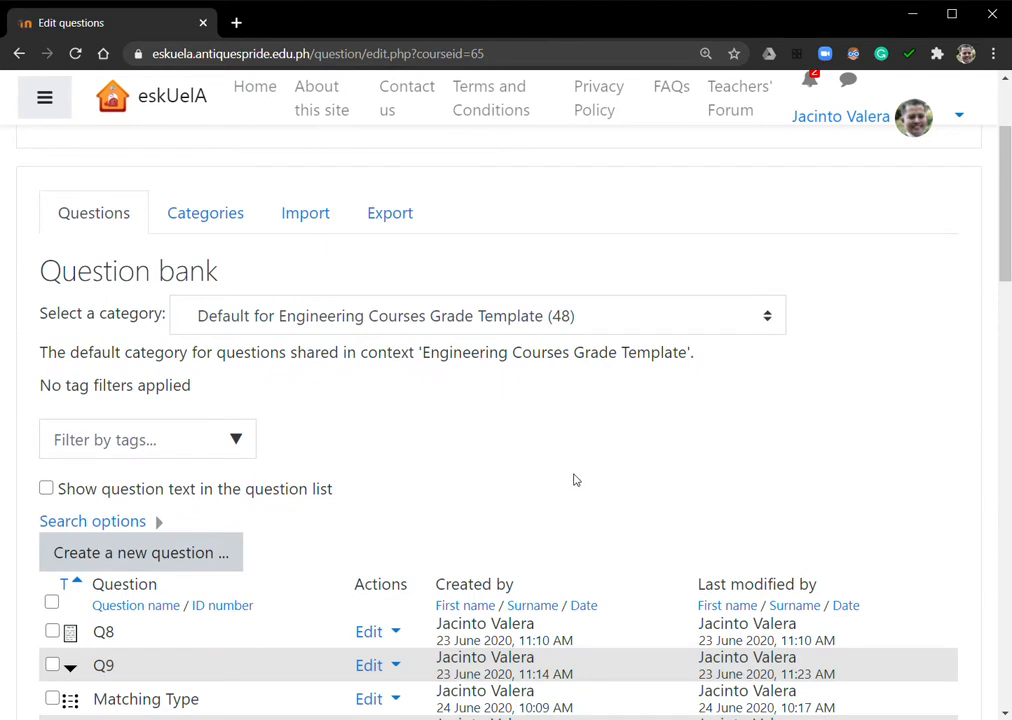
click(239, 221)
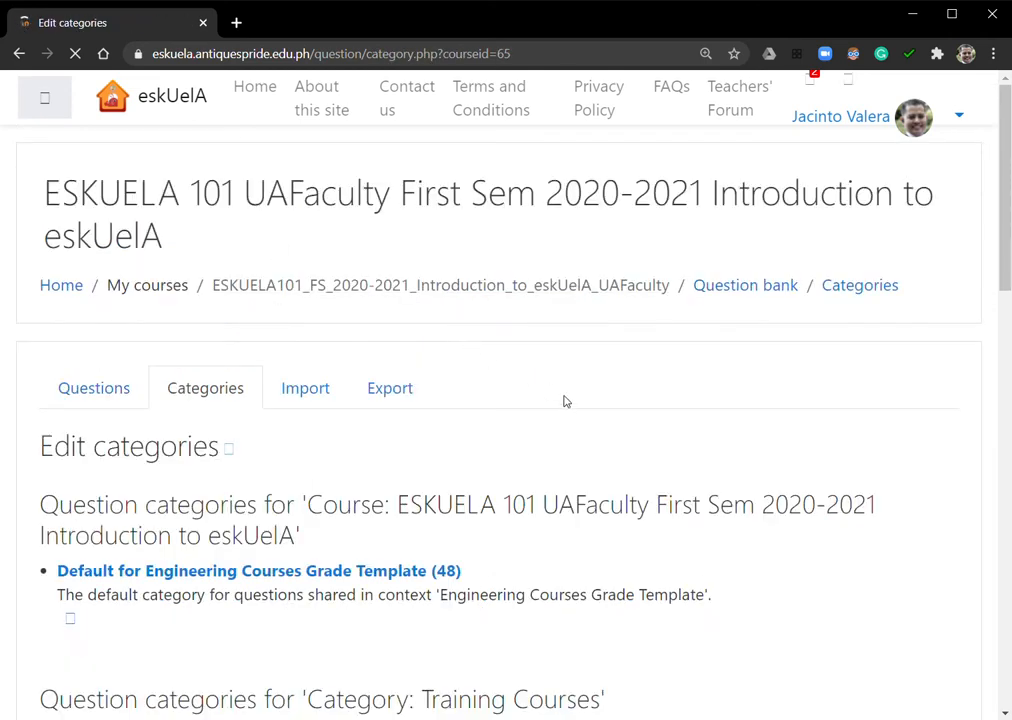
Add a question category named "Chapter 1" with "Top for ESKUELA 101 UAFaculty First Sem 2020-2021 Introduction to eskUelA" as its parent
scroll(574, 406, down, 1)
scroll(574, 406, down, 2)
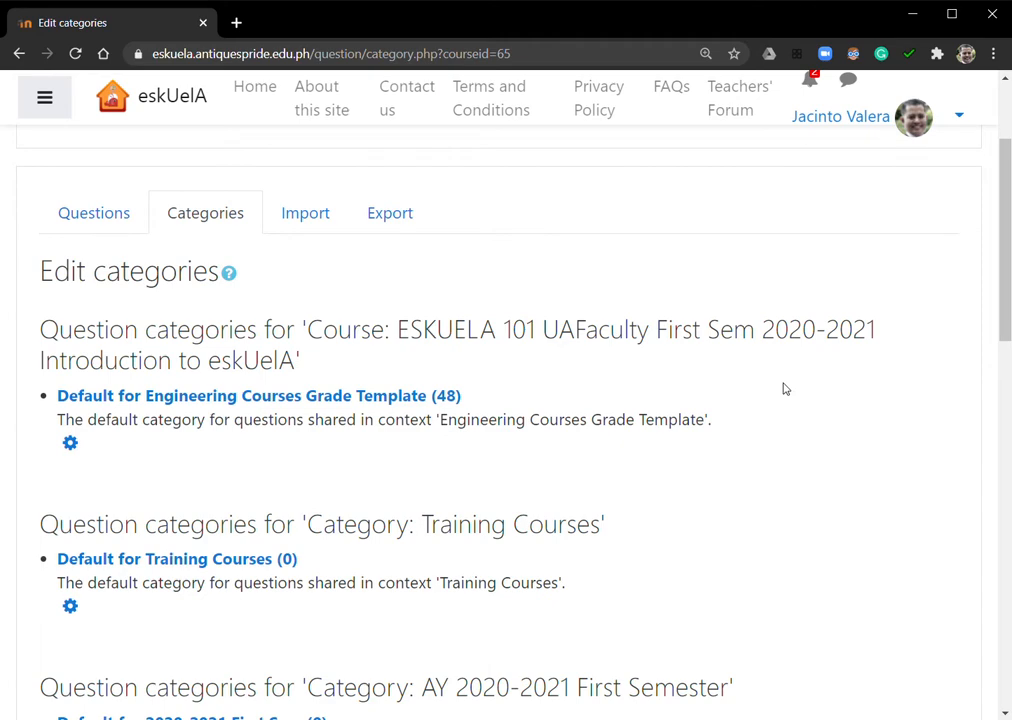
scroll(757, 429, down, 1)
scroll(757, 429, up, 1)
scroll(497, 377, down, 7)
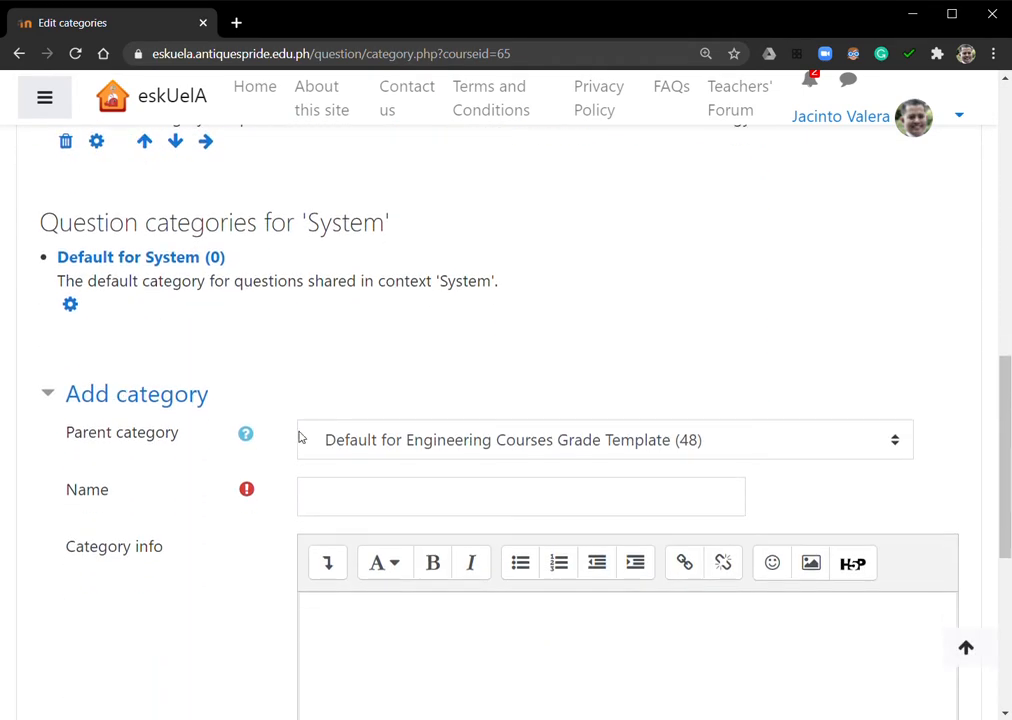
scroll(300, 437, down, 1)
click(432, 407)
text(Chapter 1)
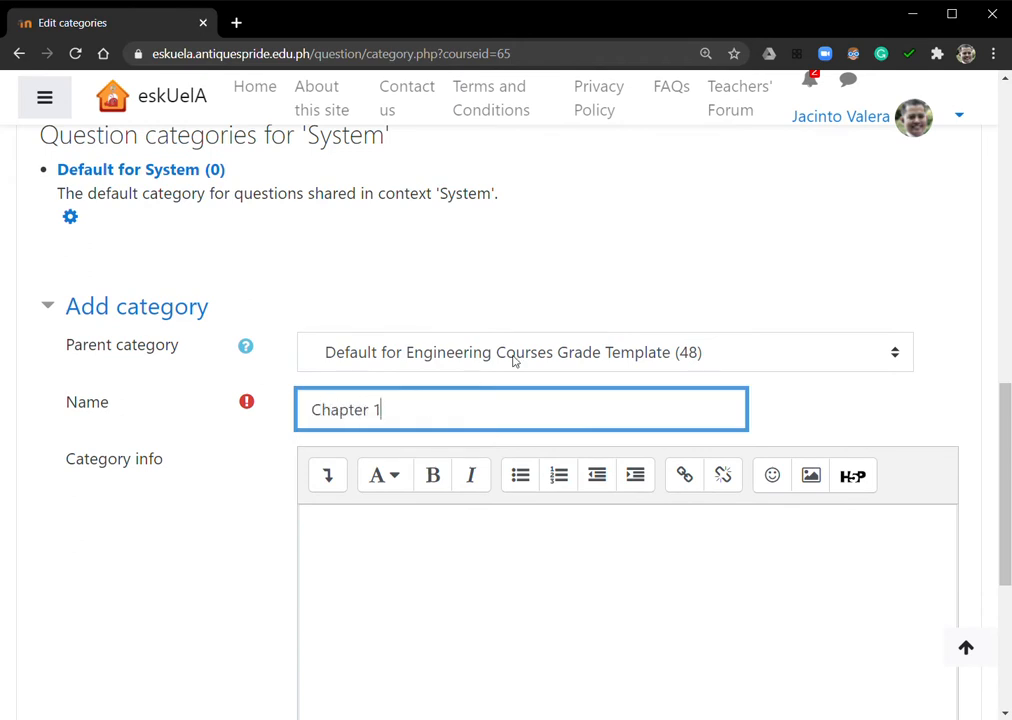
click(580, 352)
click(546, 412)
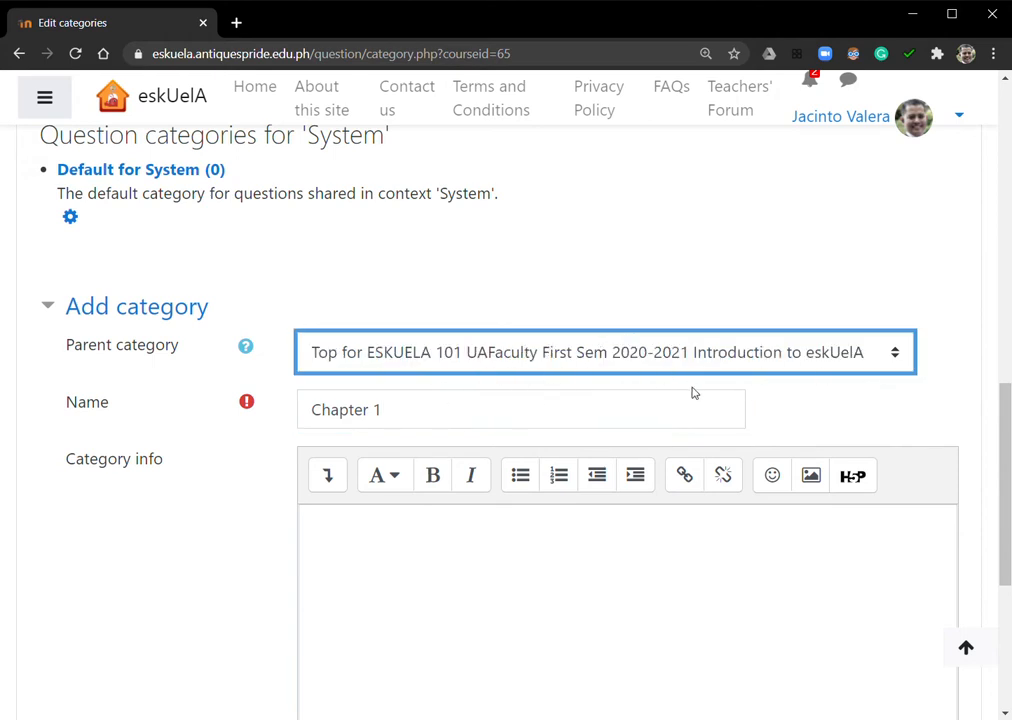
scroll(420, 433, down, 4)
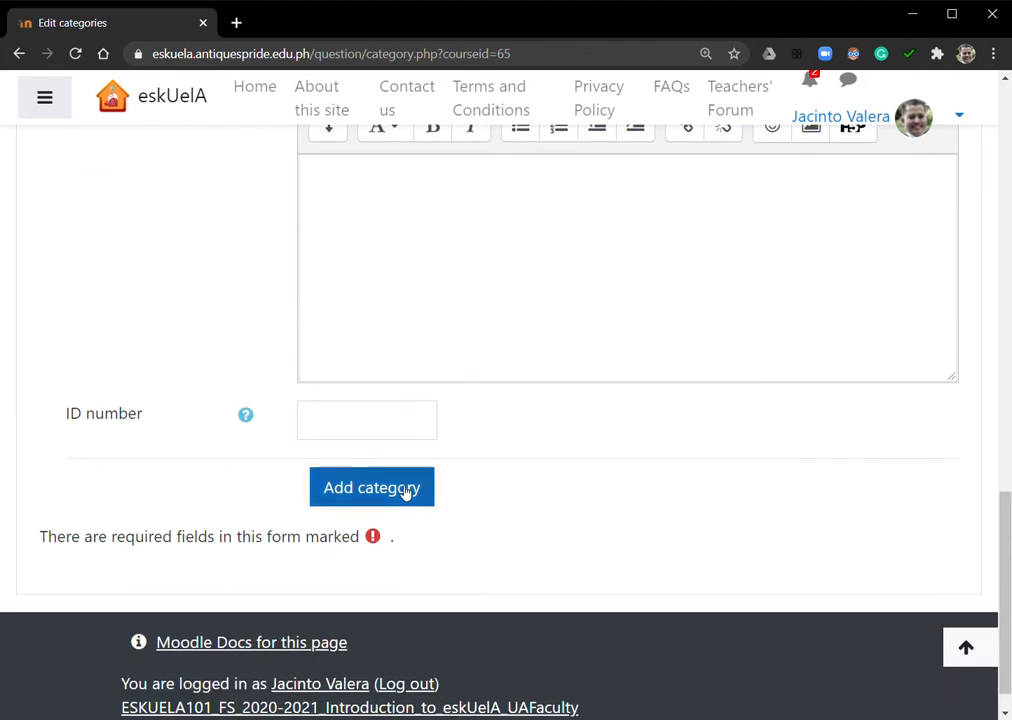
click(430, 494)
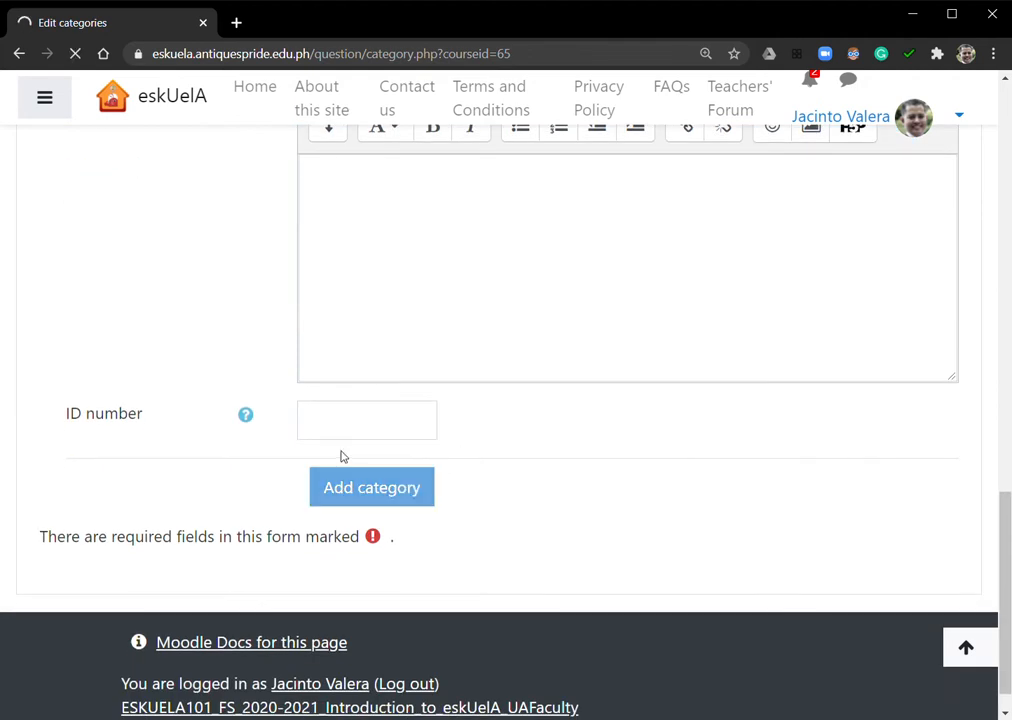
Add a question category named "True or False" with Chapter 1 as its parent category
scroll(340, 456, up, 5)
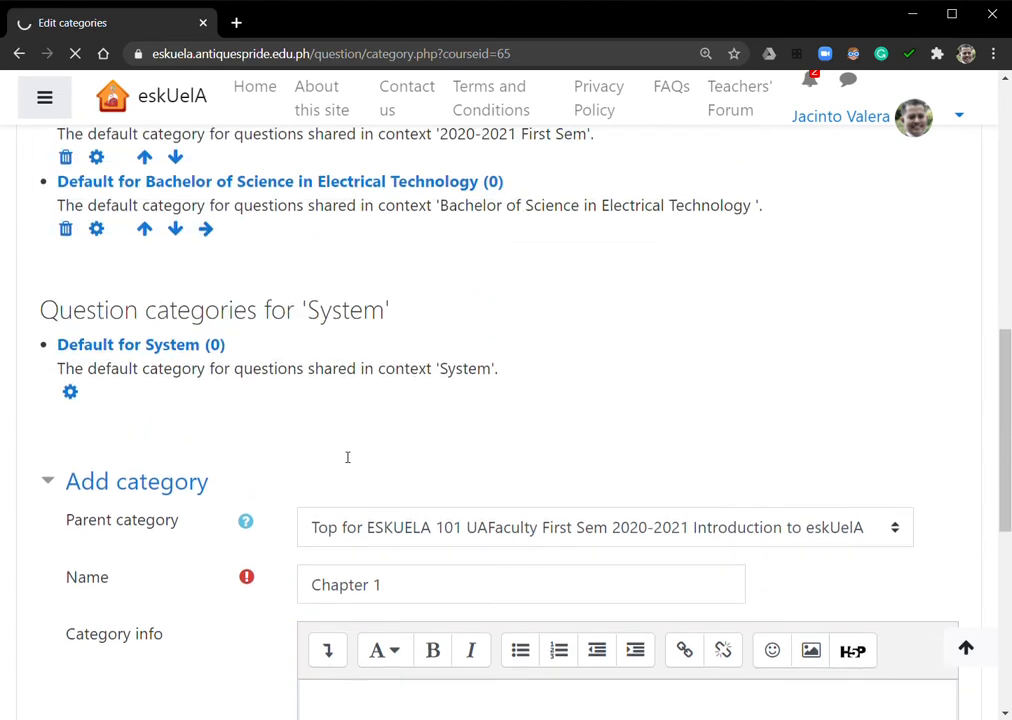
scroll(347, 457, down, 4)
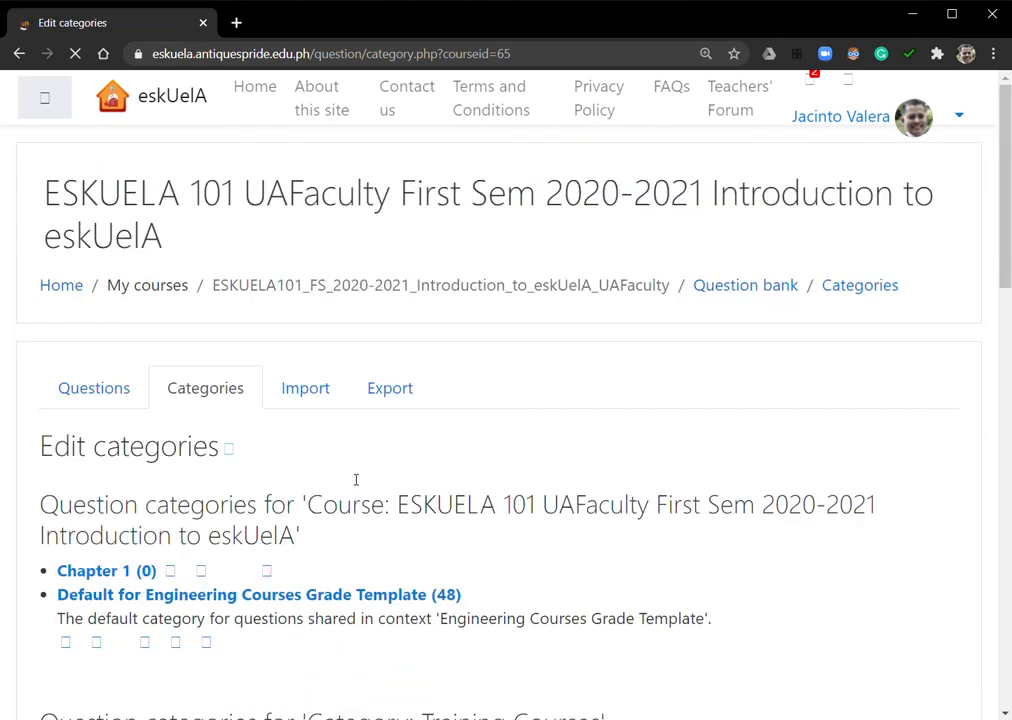
scroll(300, 470, down, 3)
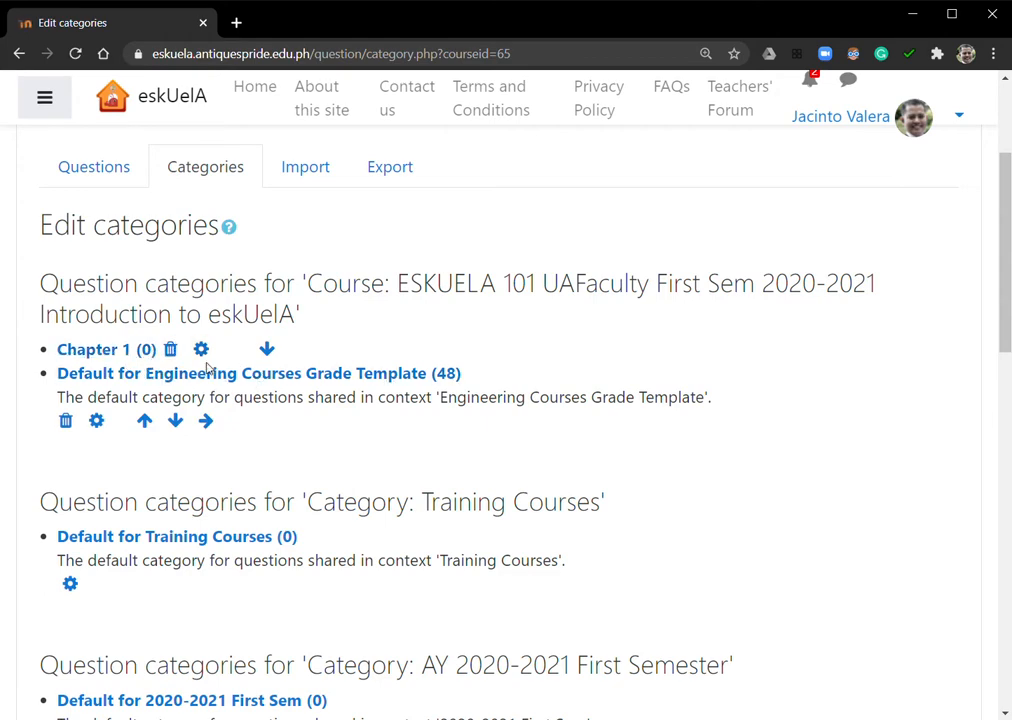
scroll(550, 500, down, 10)
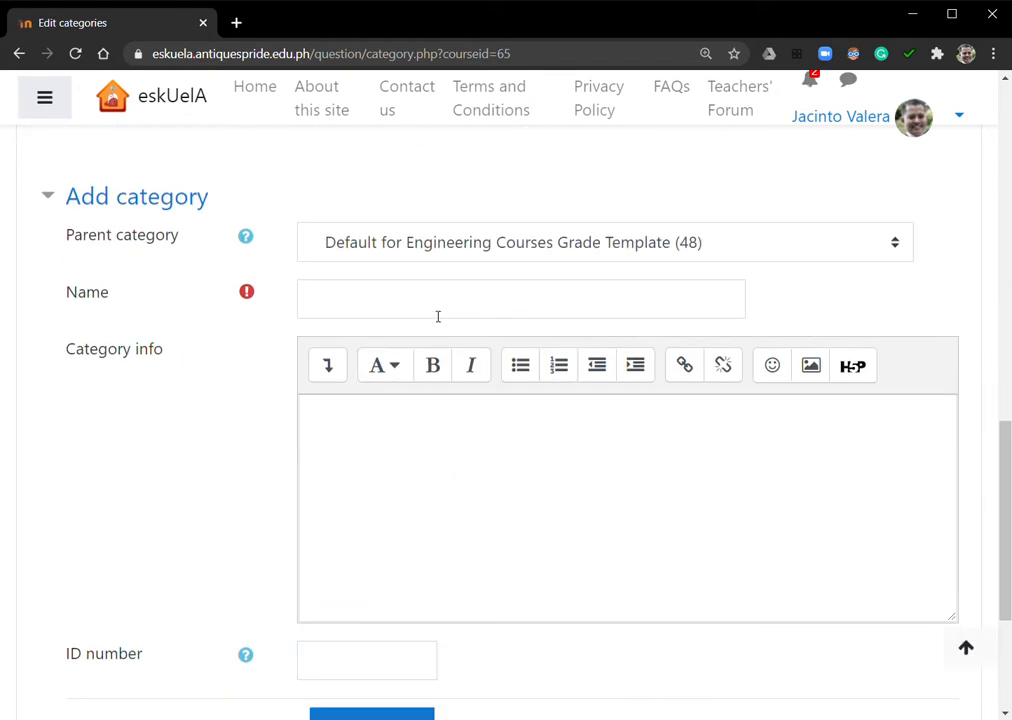
click(437, 316)
text(True)
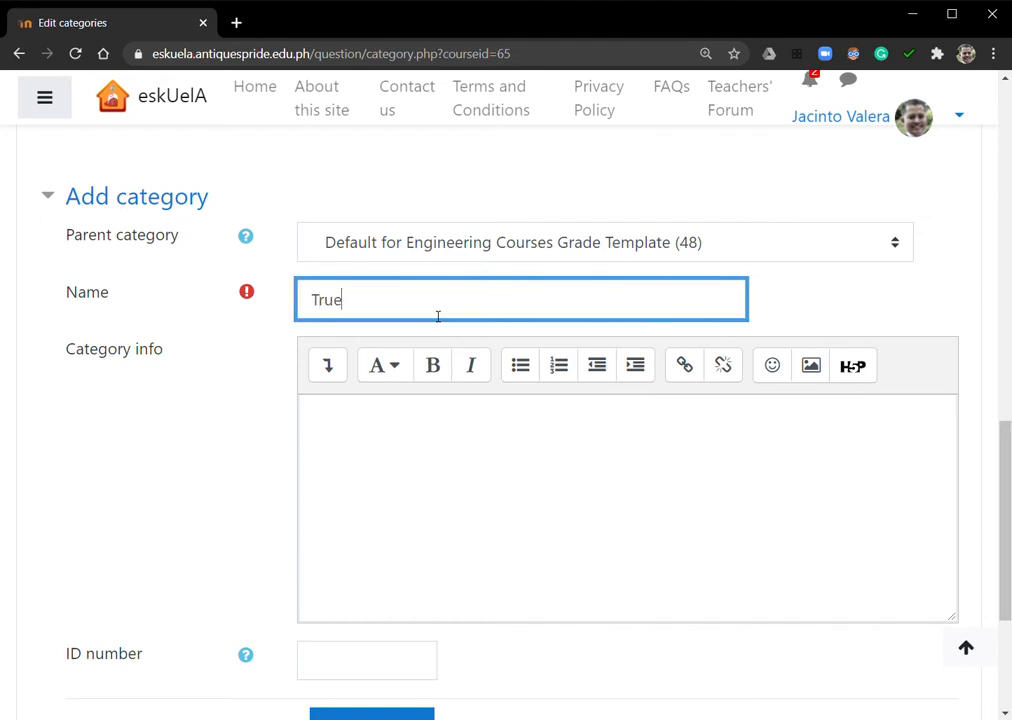
text( or False)
click(472, 248)
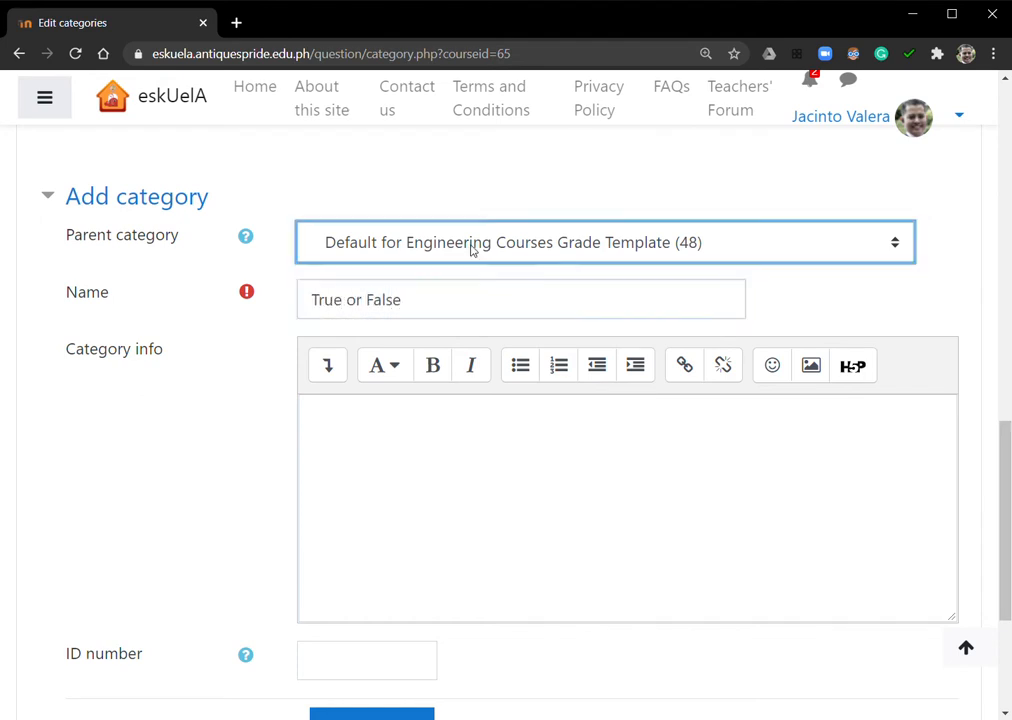
click(385, 333)
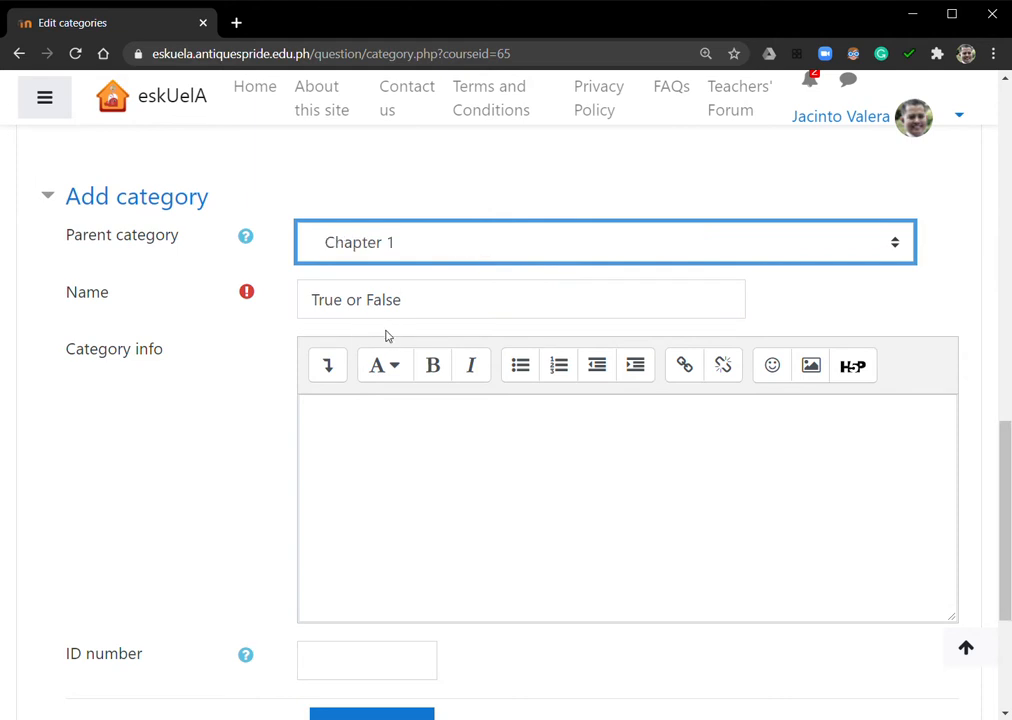
scroll(440, 411, down, 3)
click(378, 465)
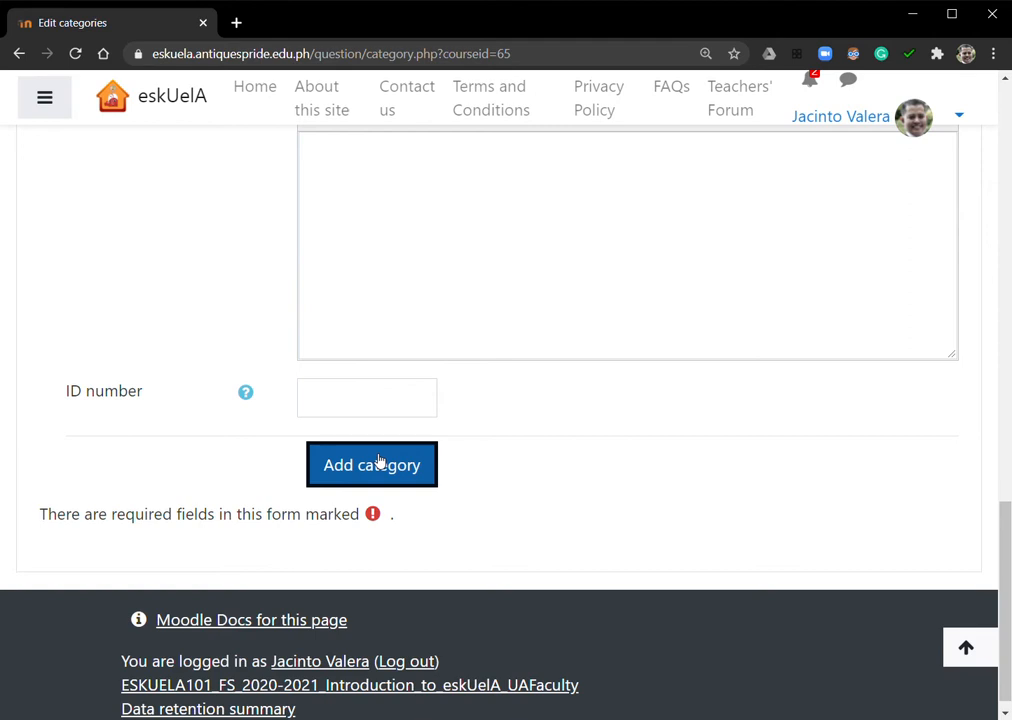
click(378, 462)
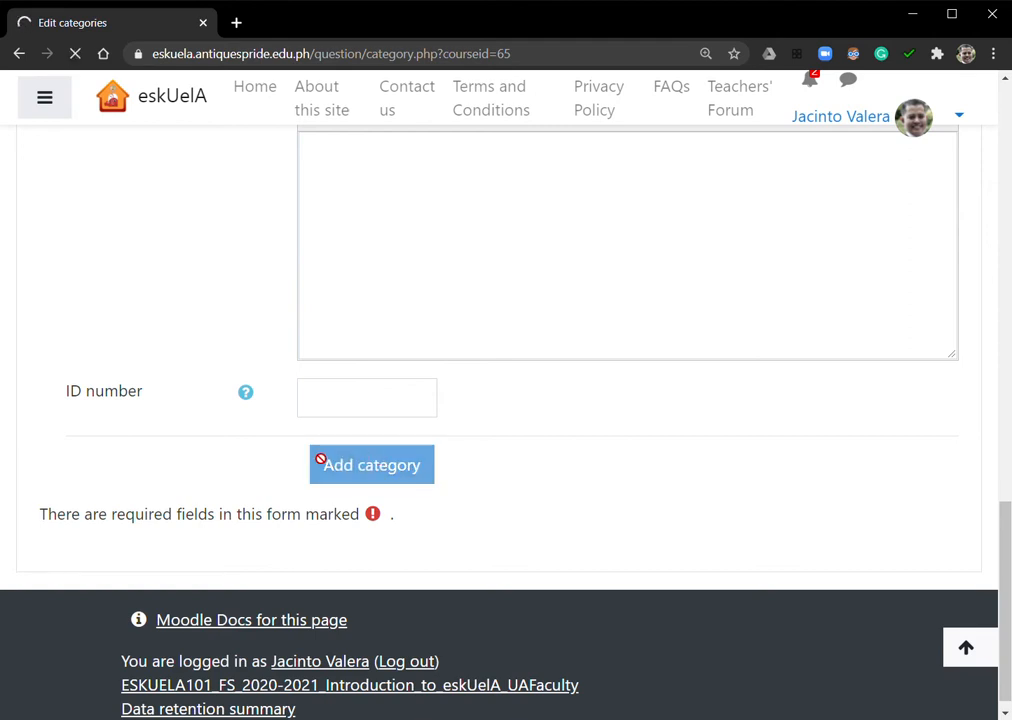
Enter "Multiple Choice" as the name of another new question category
scroll(379, 377, up, 3)
scroll(379, 377, up, 6)
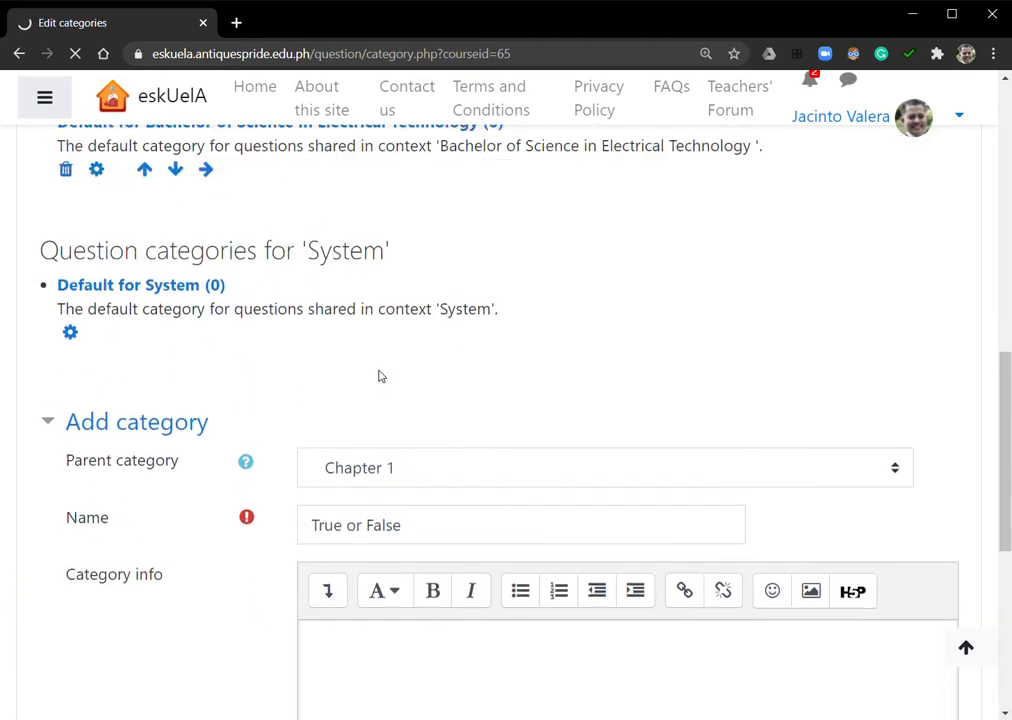
scroll(379, 377, up, 1)
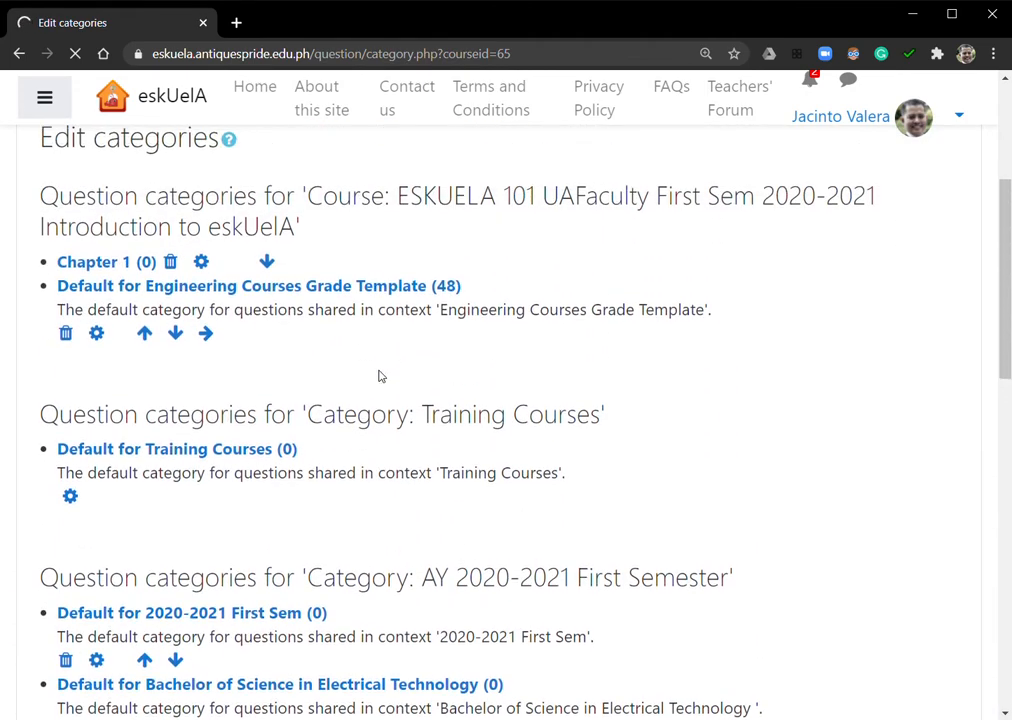
scroll(334, 402, down, 3)
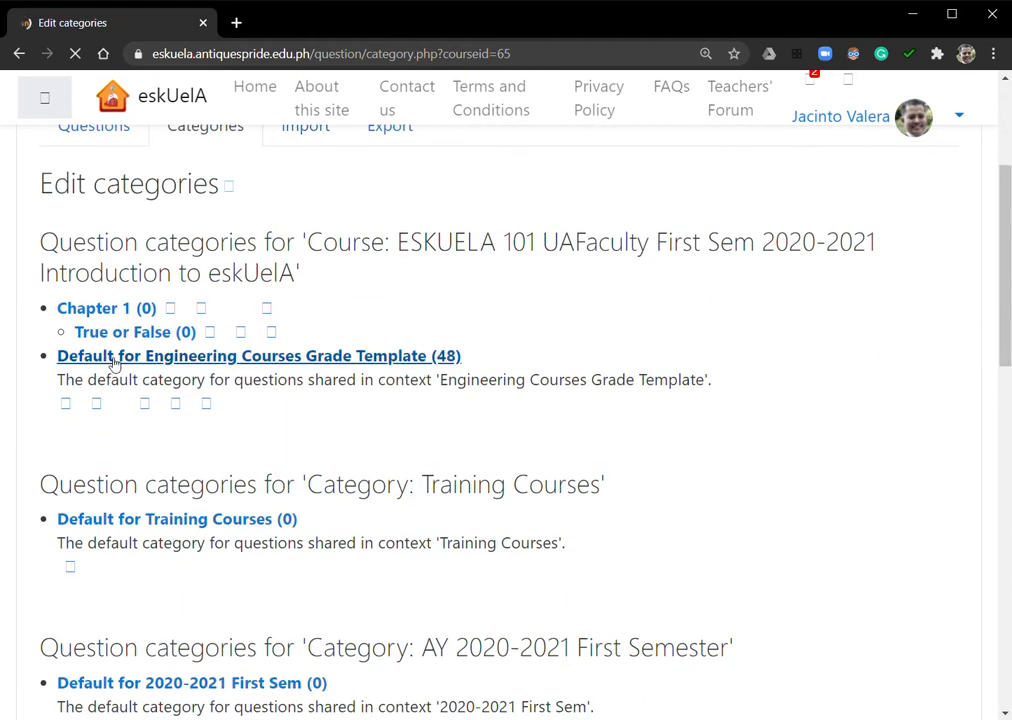
scroll(494, 429, down, 5)
scroll(461, 421, down, 6)
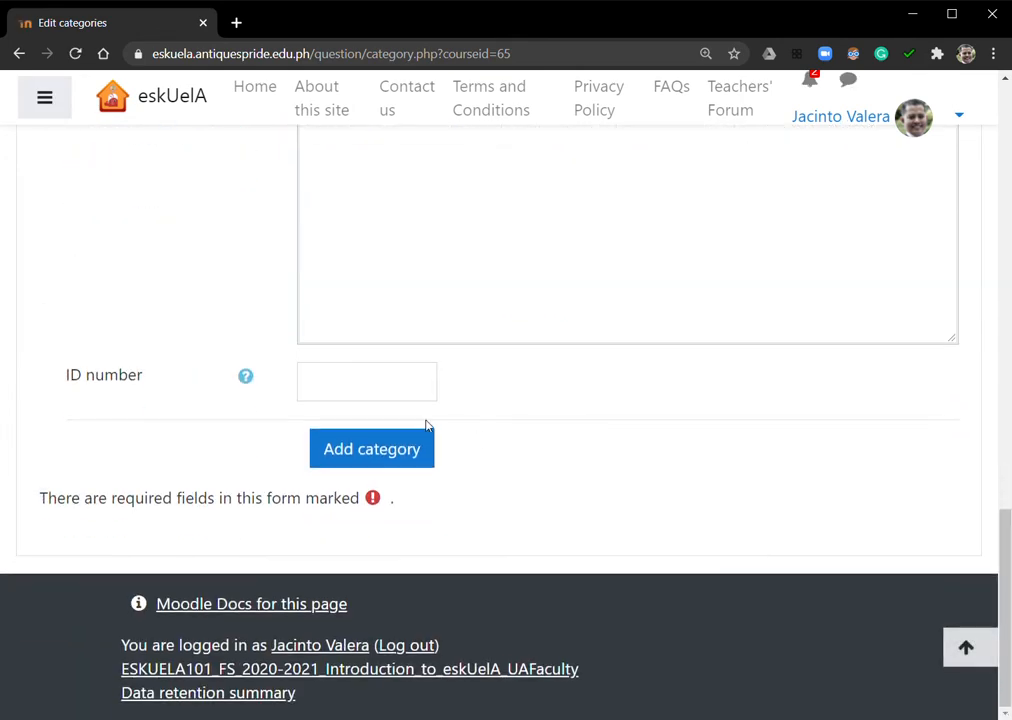
scroll(425, 422, up, 4)
click(419, 379)
text(M)
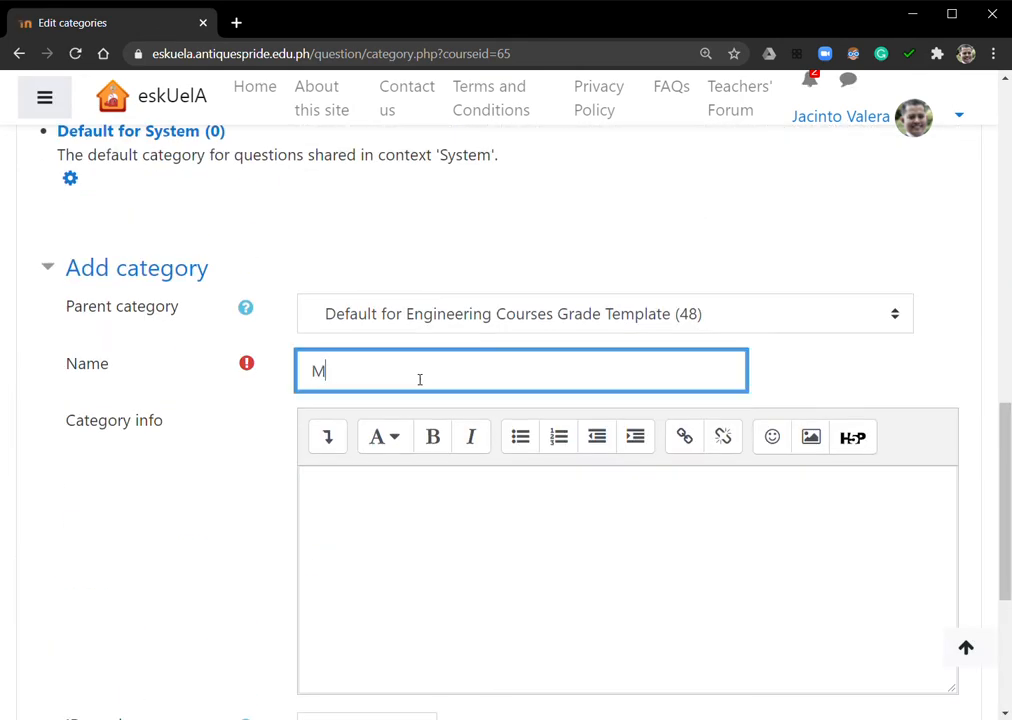
text(ultiple C)
text(hi)
text(ice)
Set the Multiple Choice category's parent to Chapter 1 and add it to the question bank
click(567, 314)
click(385, 401)
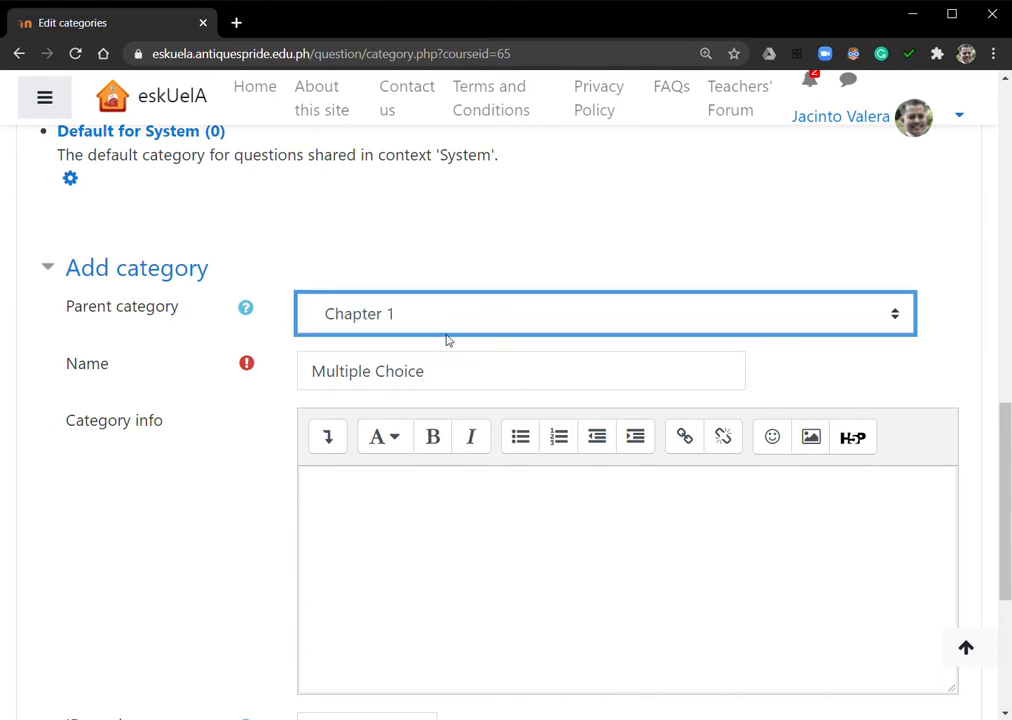
scroll(400, 360, down, 5)
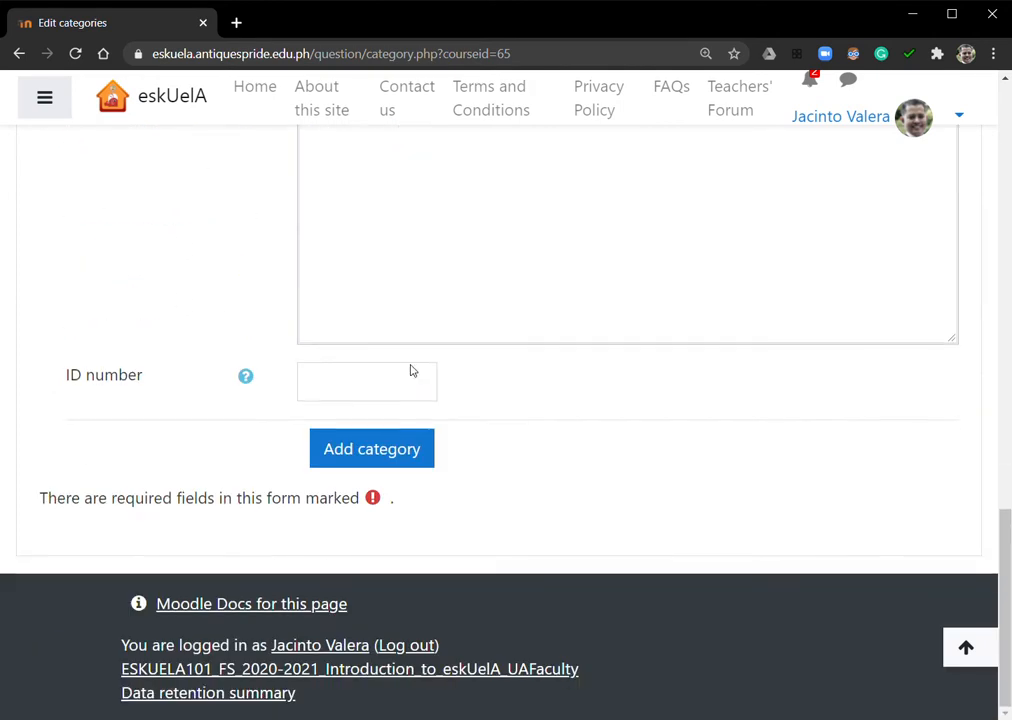
click(388, 452)
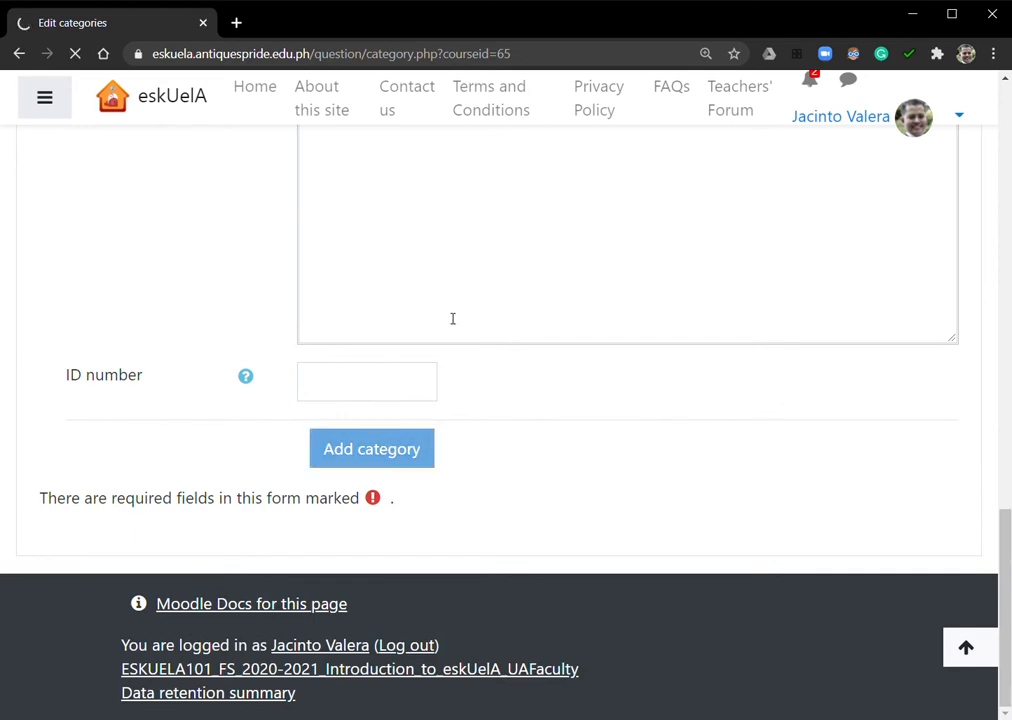
Open the True or False category under Chapter 1 and look over the question types available for a new question
scroll(448, 325, down, 3)
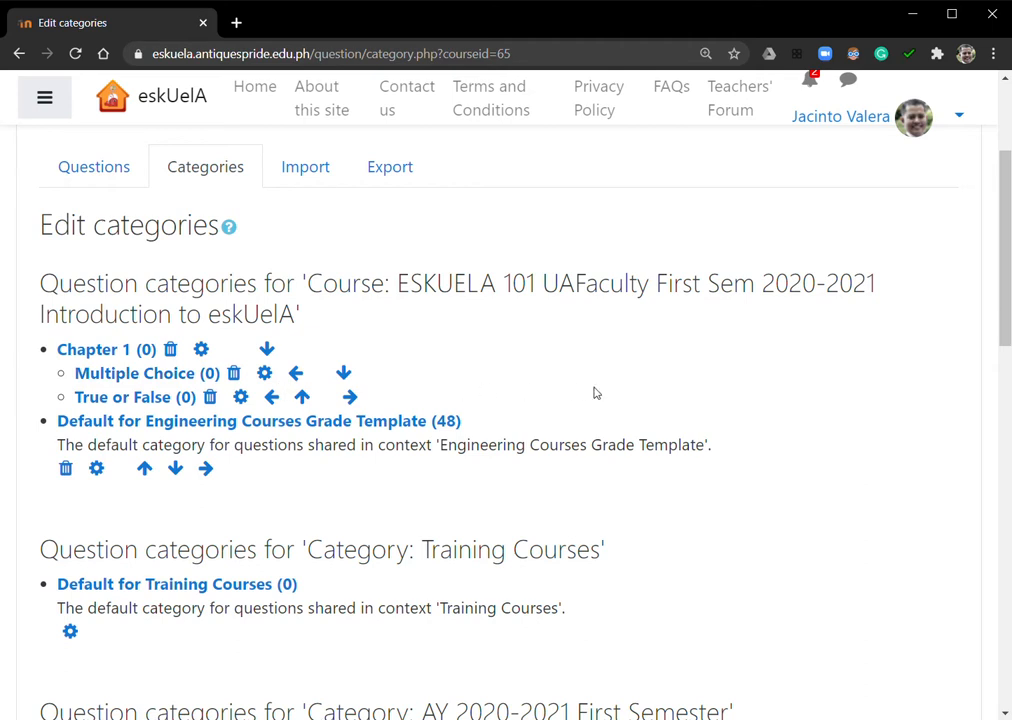
click(125, 404)
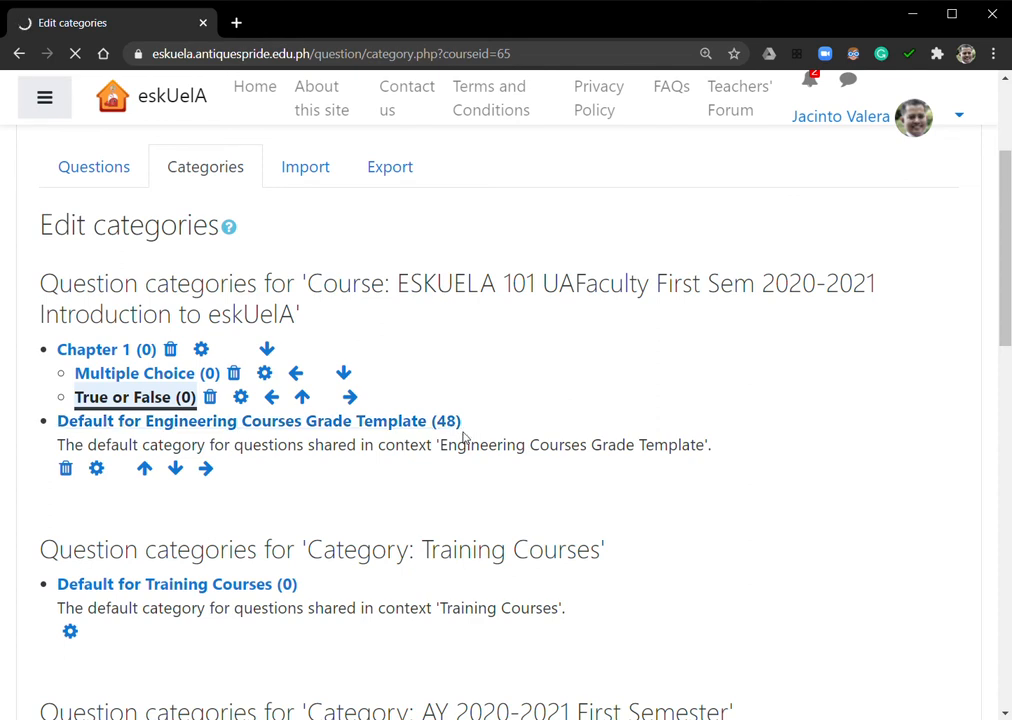
scroll(463, 437, down, 3)
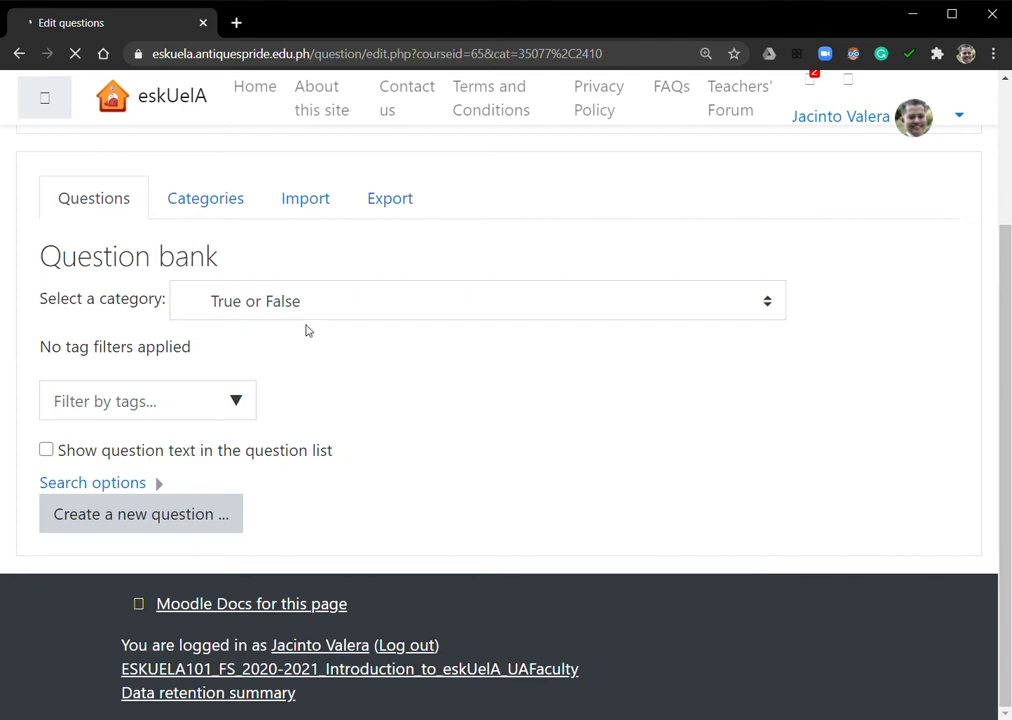
click(140, 516)
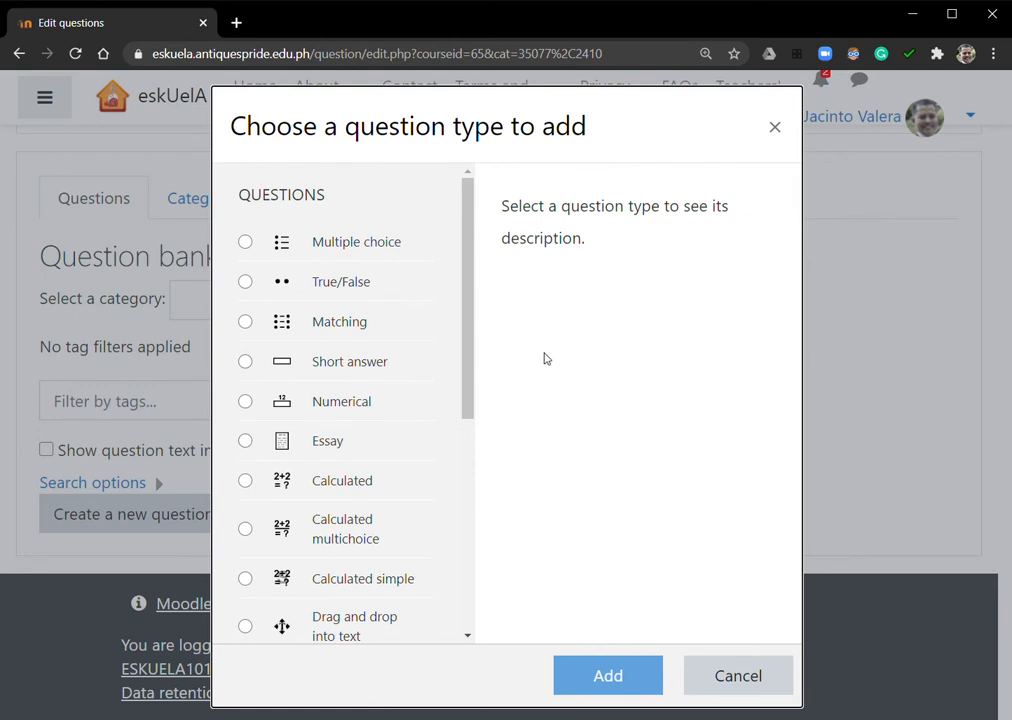
click(752, 690)
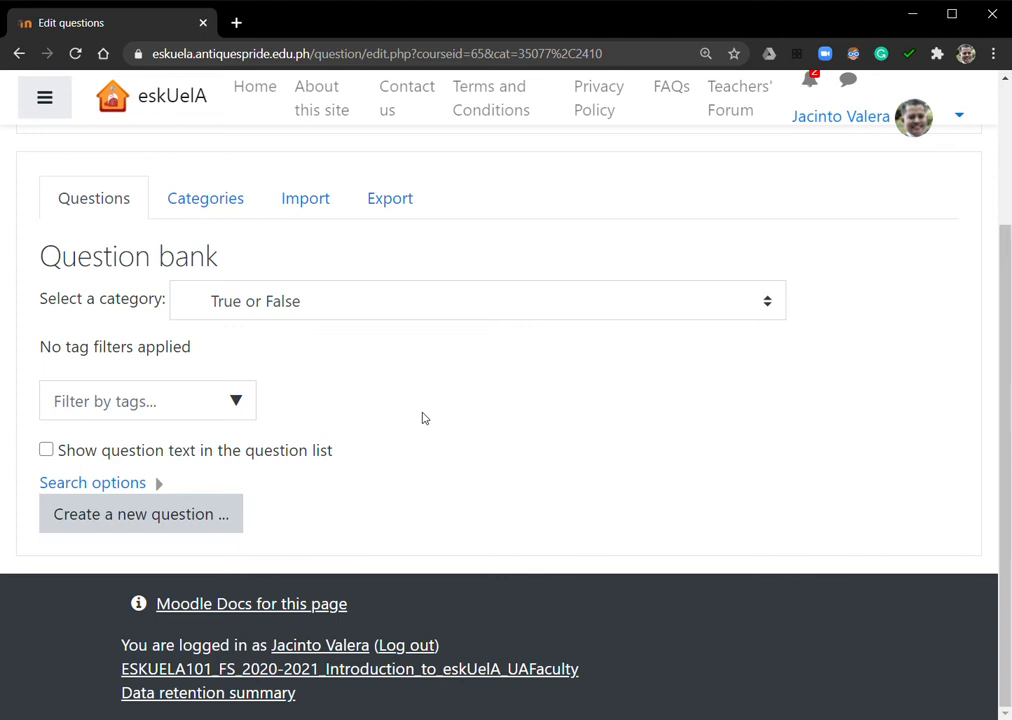
Start a question import for the True or False category and choose GIFT format as the file format
click(308, 212)
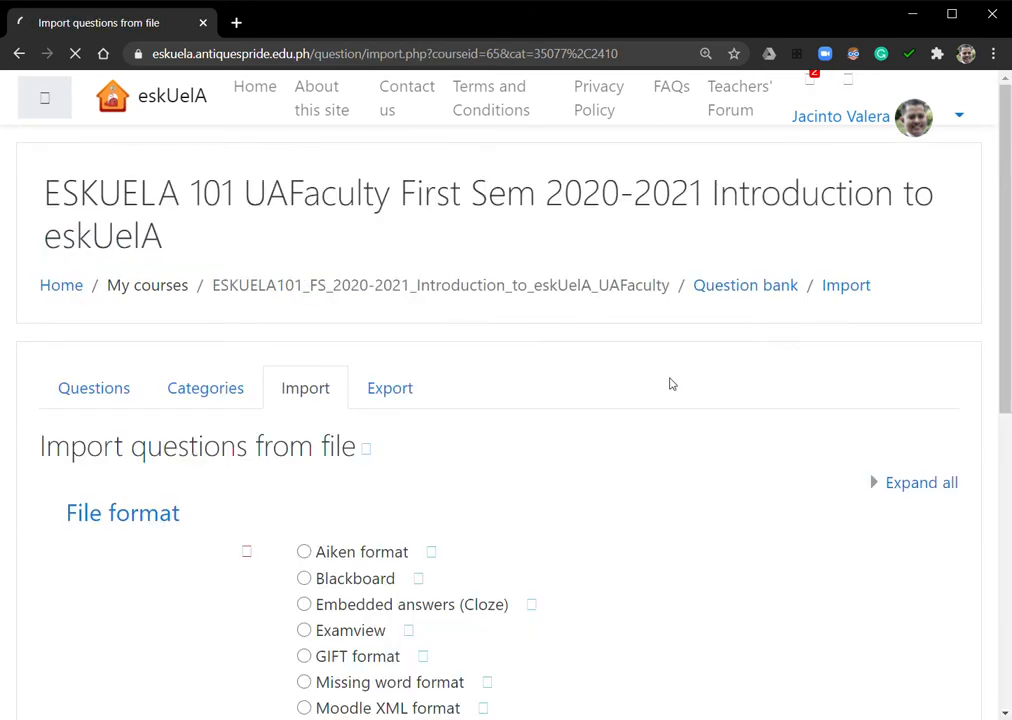
scroll(660, 383, down, 5)
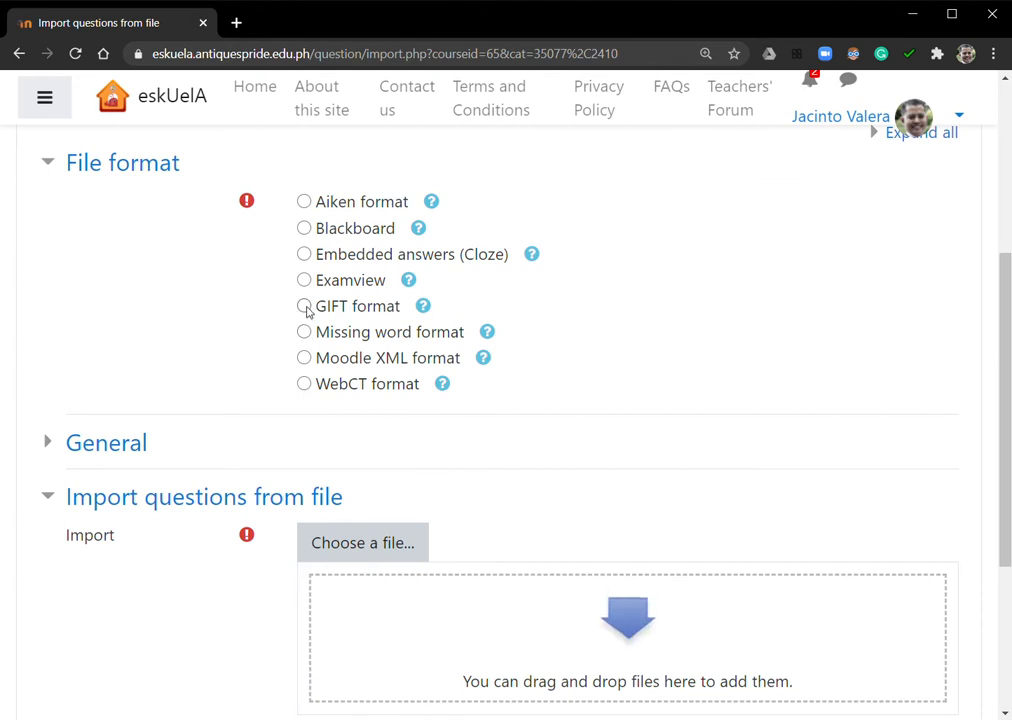
click(305, 307)
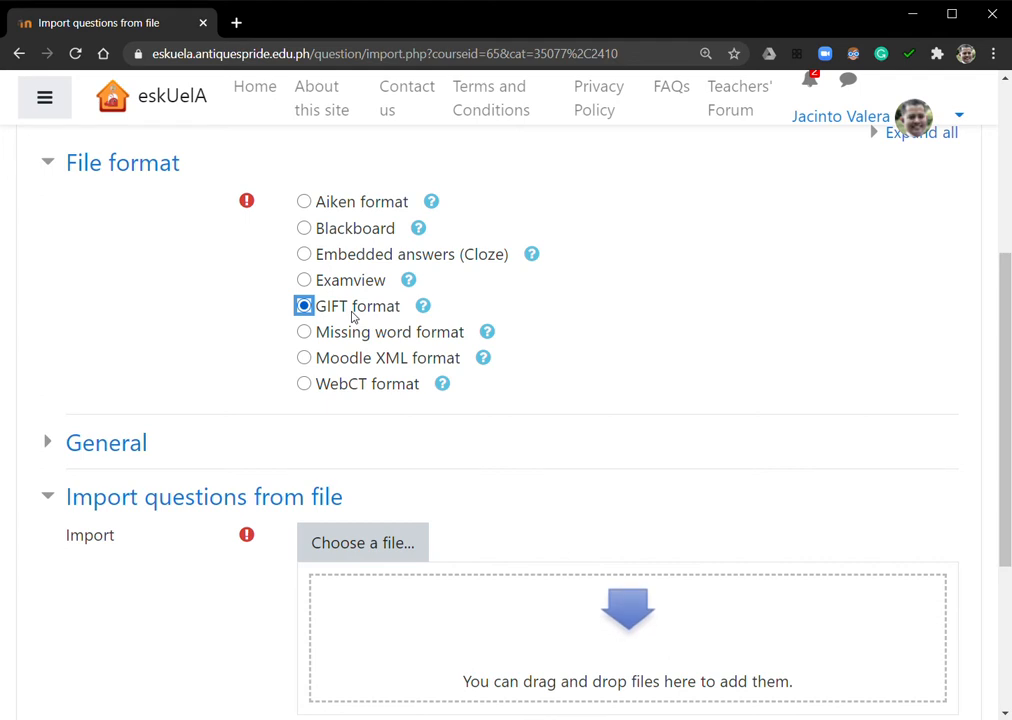
click(650, 340)
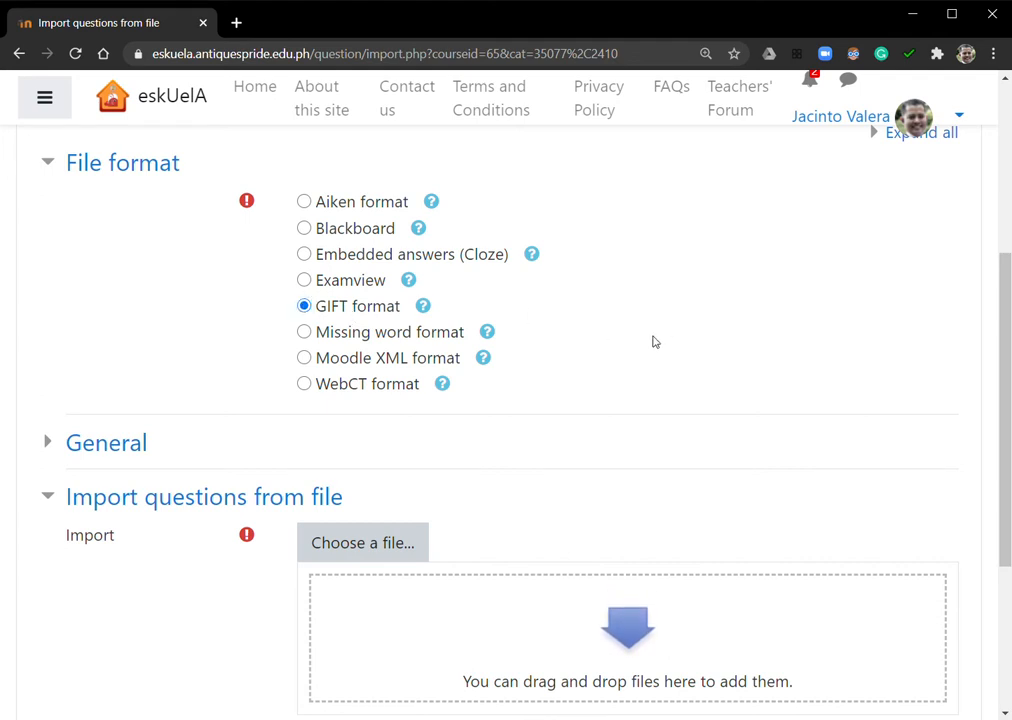
Expand the general import settings and check that True or False is the import category
scroll(649, 351, down, 3)
scroll(649, 351, up, 2)
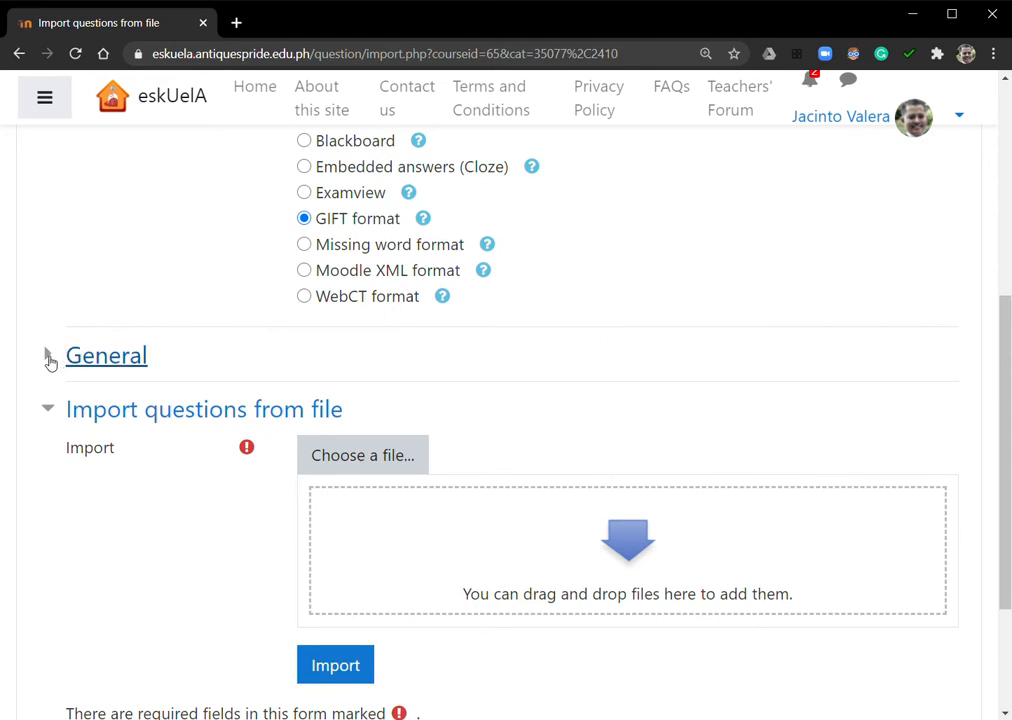
click(49, 358)
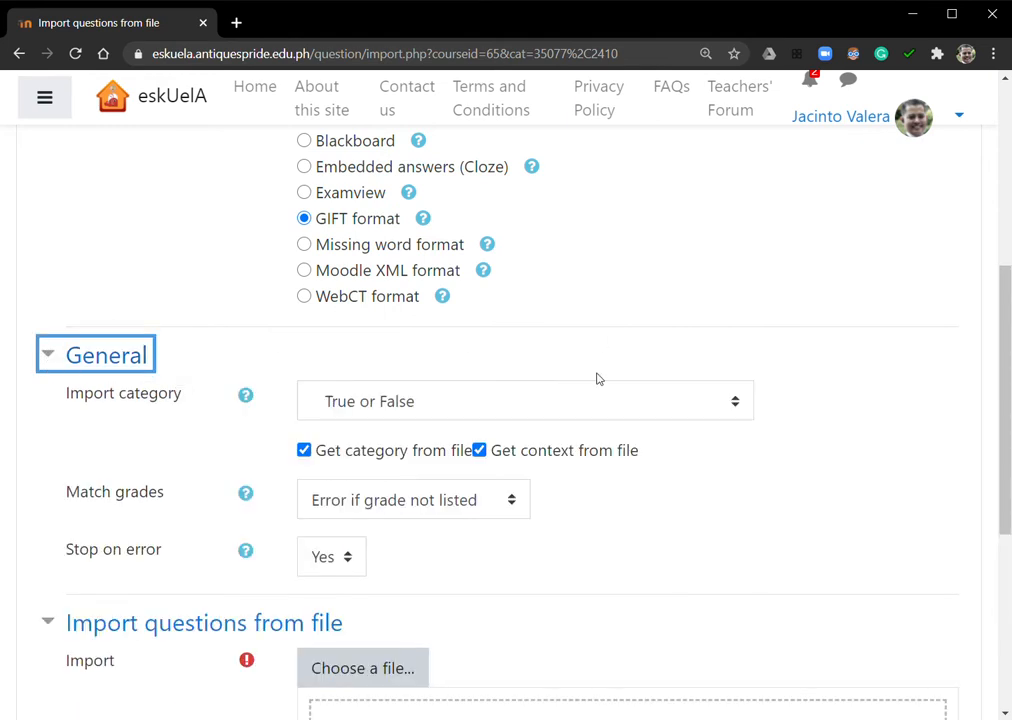
click(553, 409)
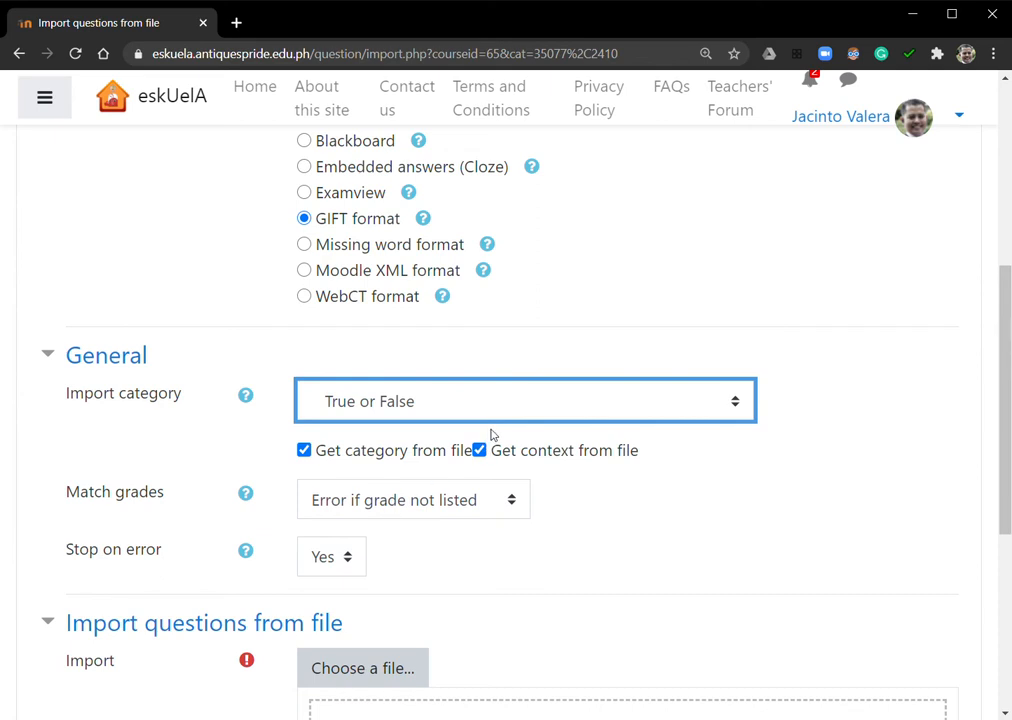
Add Quiz TF.txt as the import file and import its questions
scroll(630, 485, down, 1)
scroll(632, 470, down, 2)
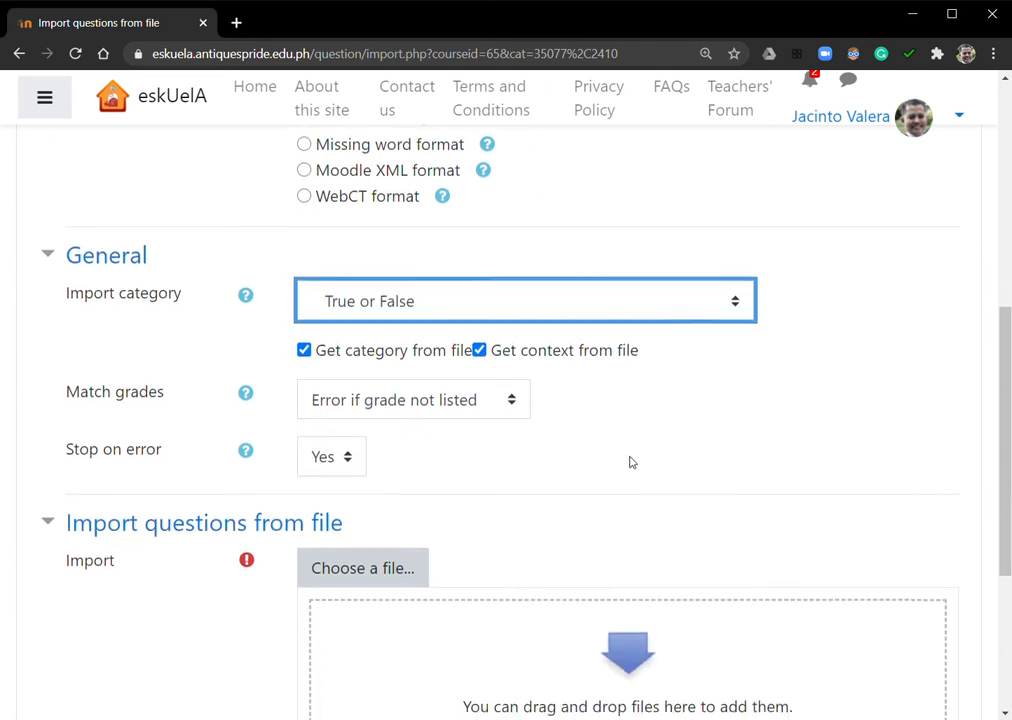
scroll(552, 420, down, 1)
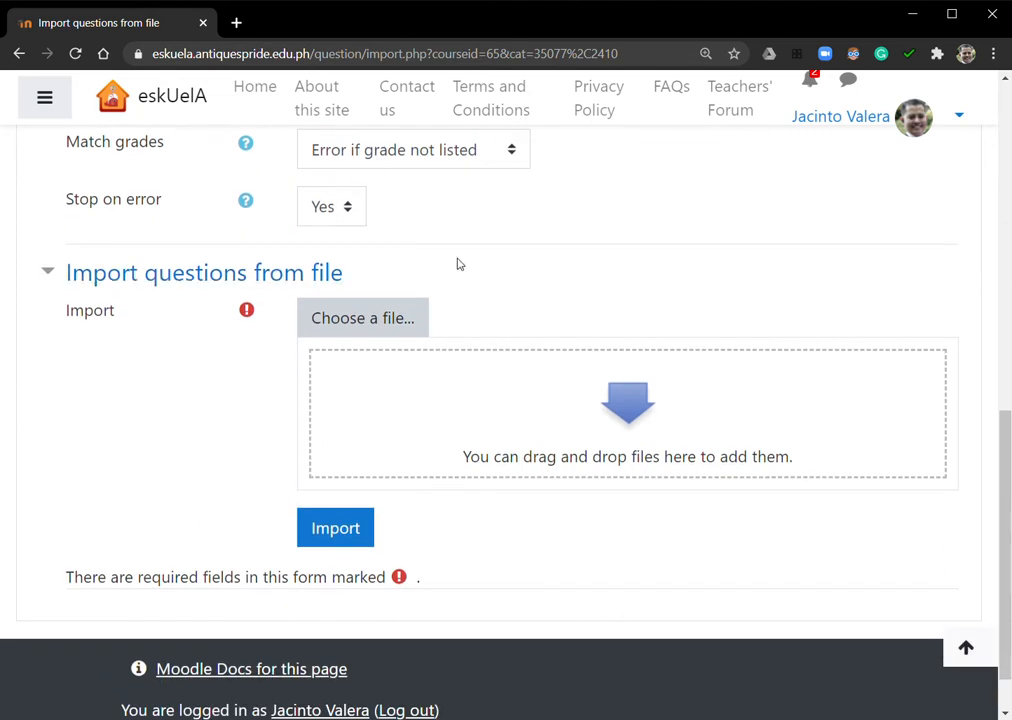
scroll(235, 252, down, 1)
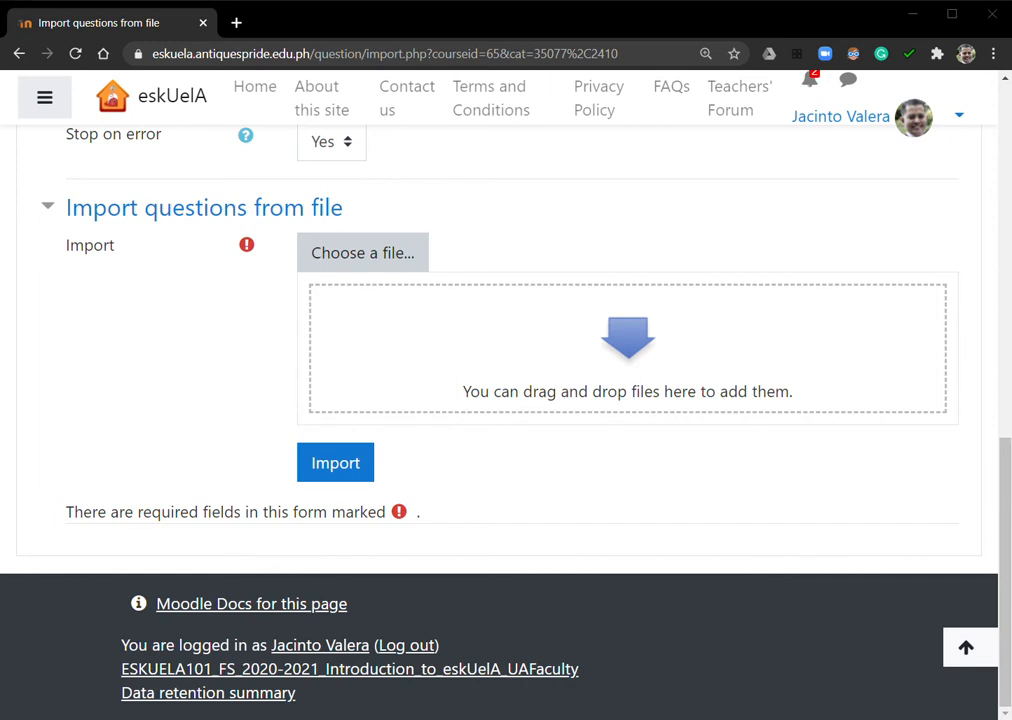
drag(1010, 357, 540, 393)
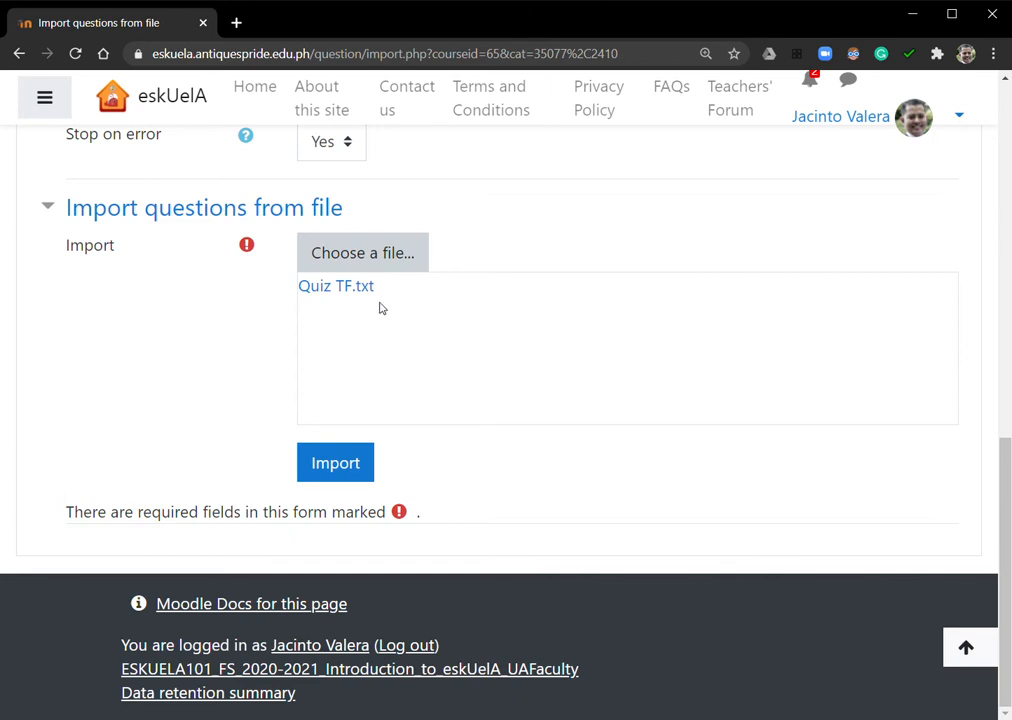
click(336, 466)
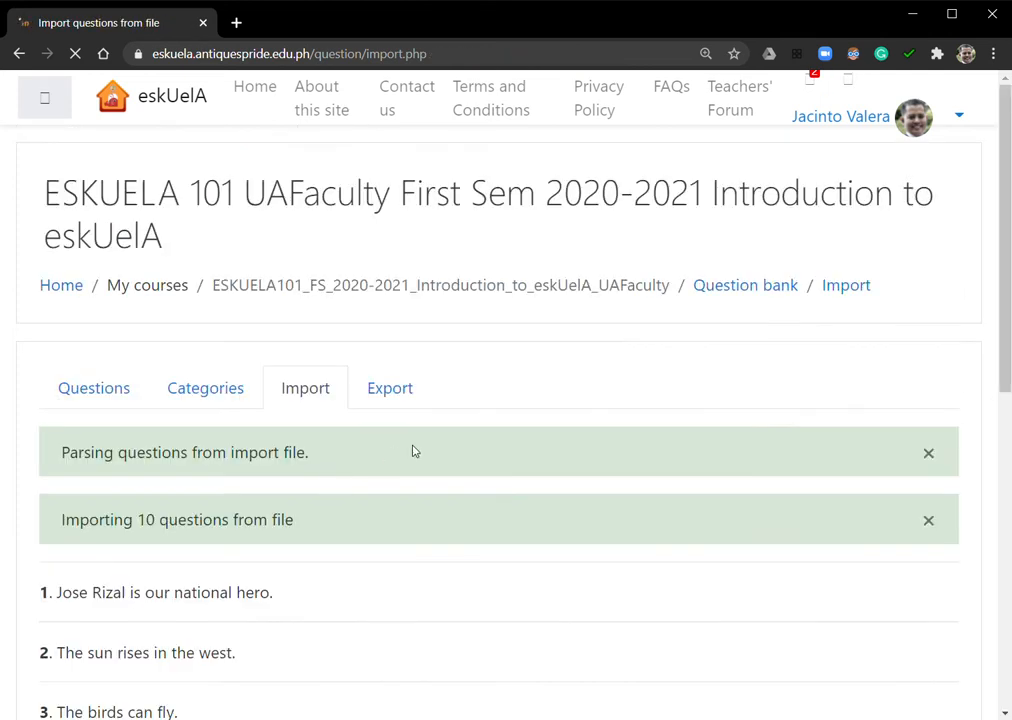
Examine the parsing and importing notices shown above the imported questions
scroll(440, 445, down, 3)
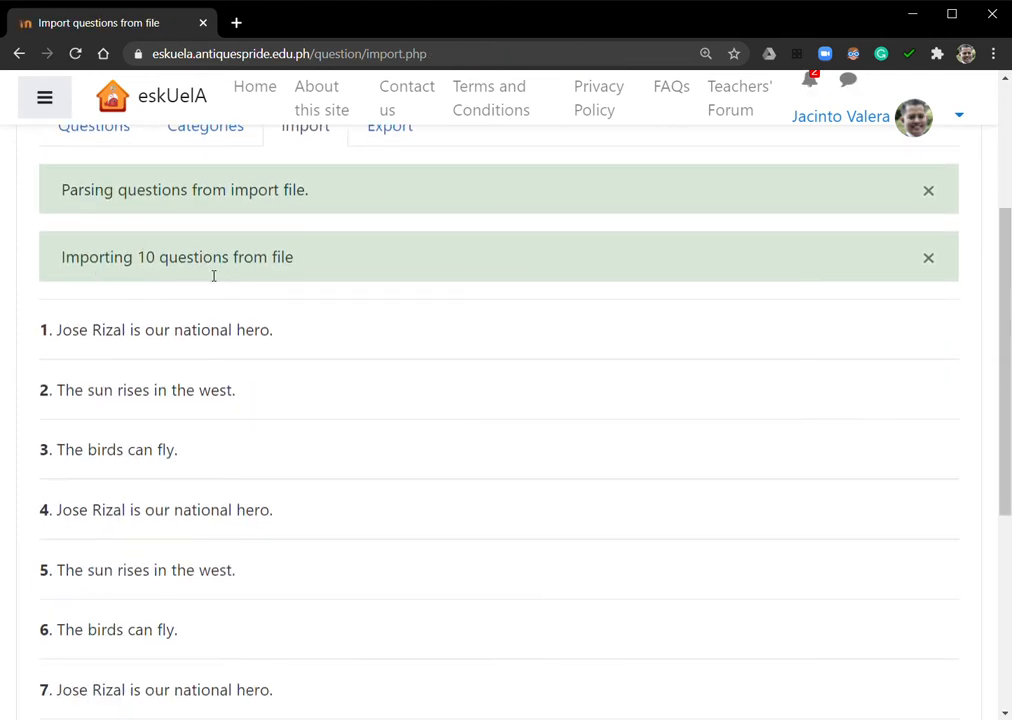
scroll(230, 287, up, 1)
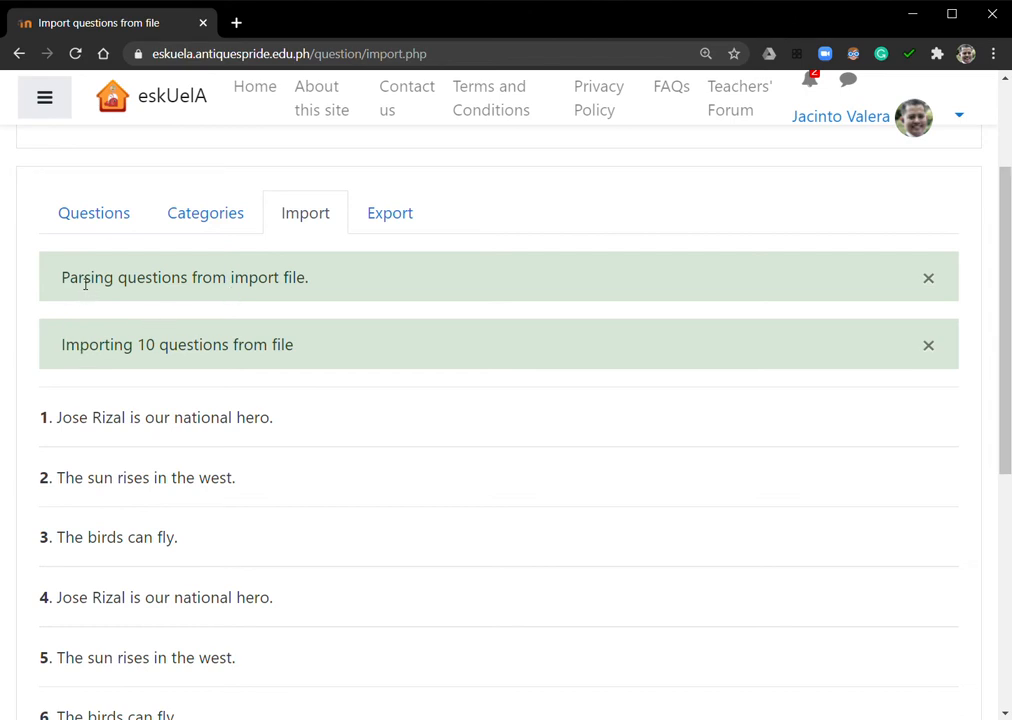
drag(82, 283, 244, 314)
click(235, 345)
drag(84, 357, 296, 350)
click(296, 350)
drag(77, 349, 309, 349)
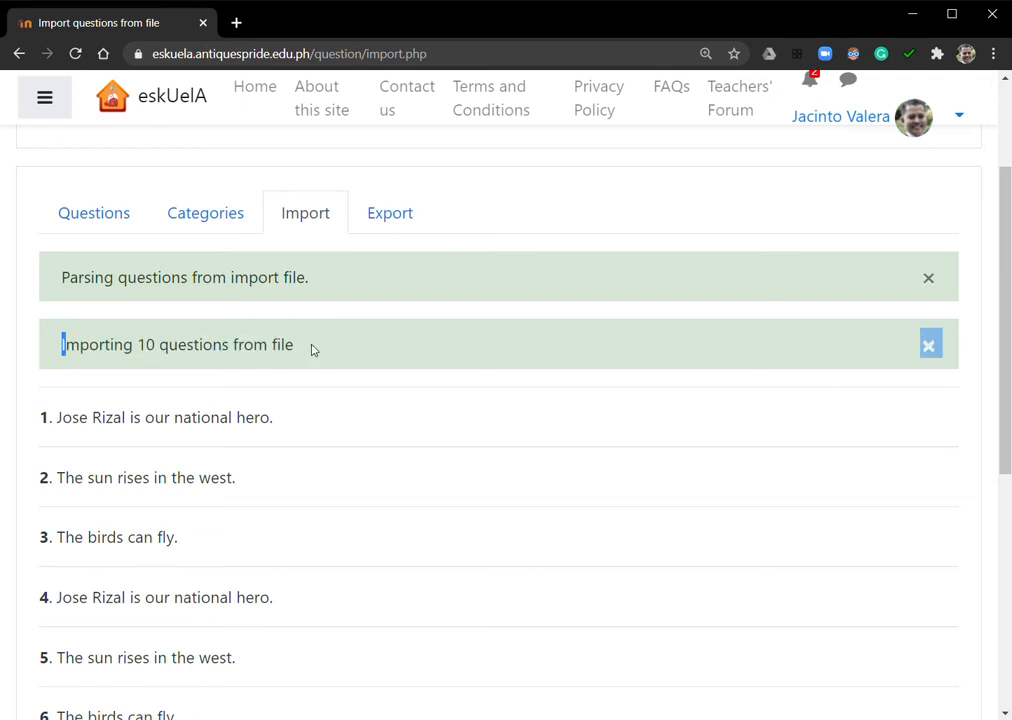
click(312, 349)
Review the full list of imported questions and compare it with the number of questions reported in the import notice
scroll(373, 350, down, 2)
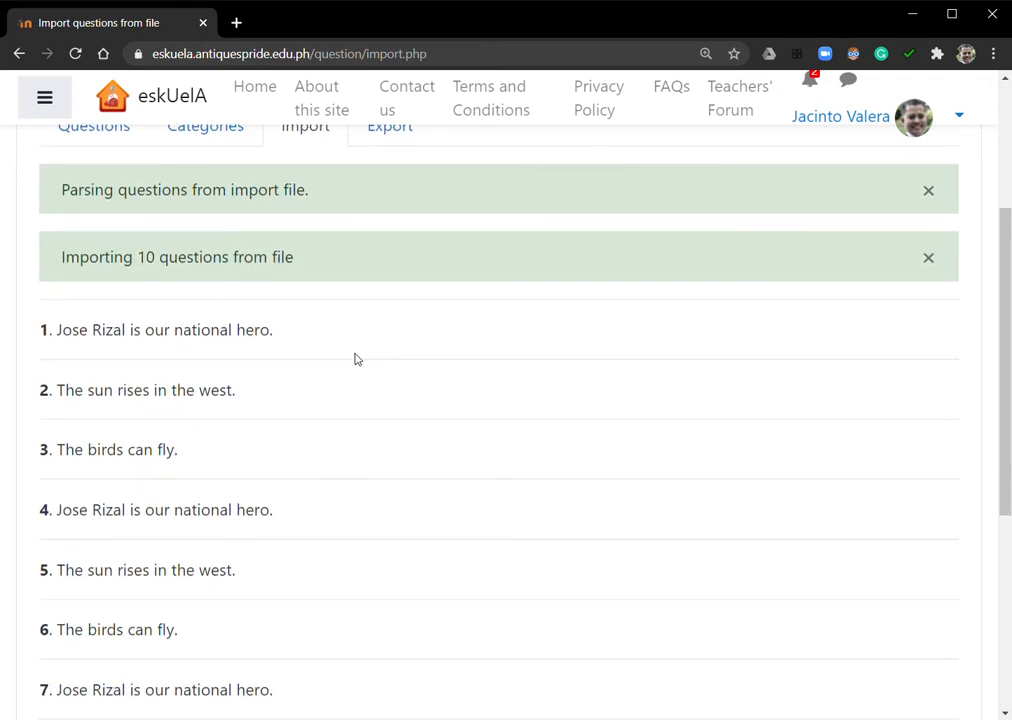
scroll(355, 359, down, 6)
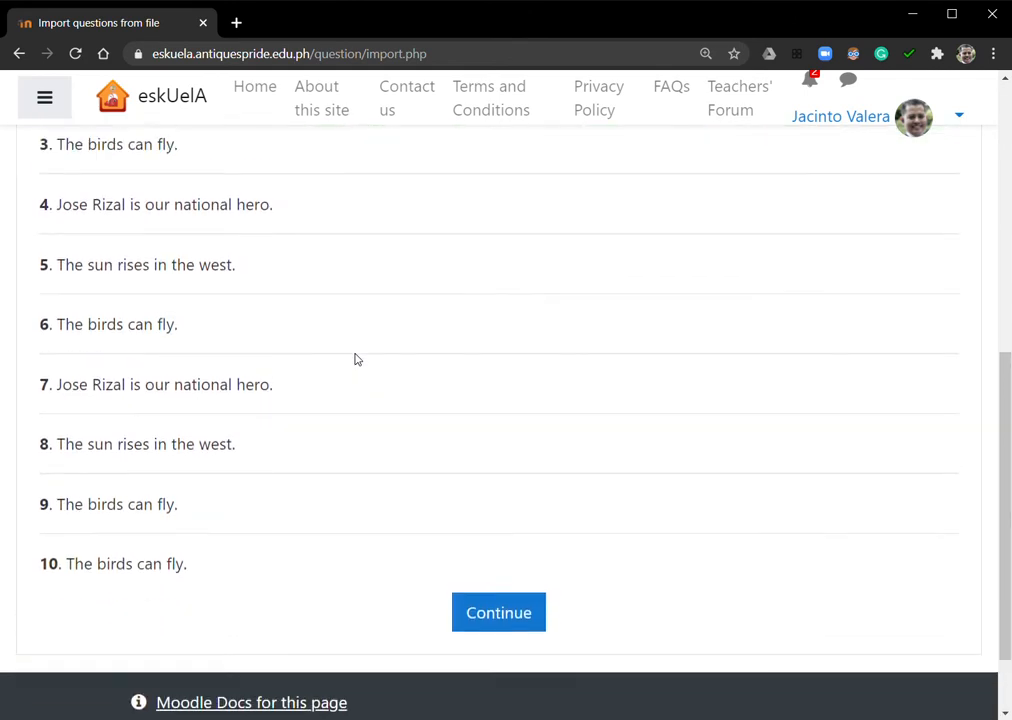
scroll(355, 359, up, 4)
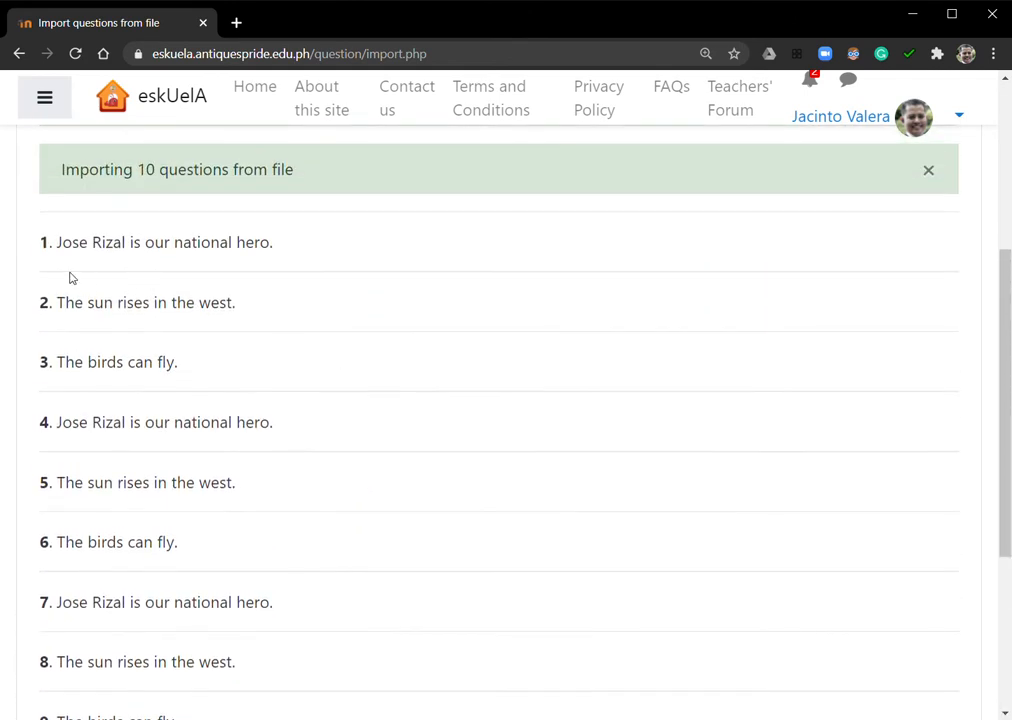
scroll(228, 436, down, 5)
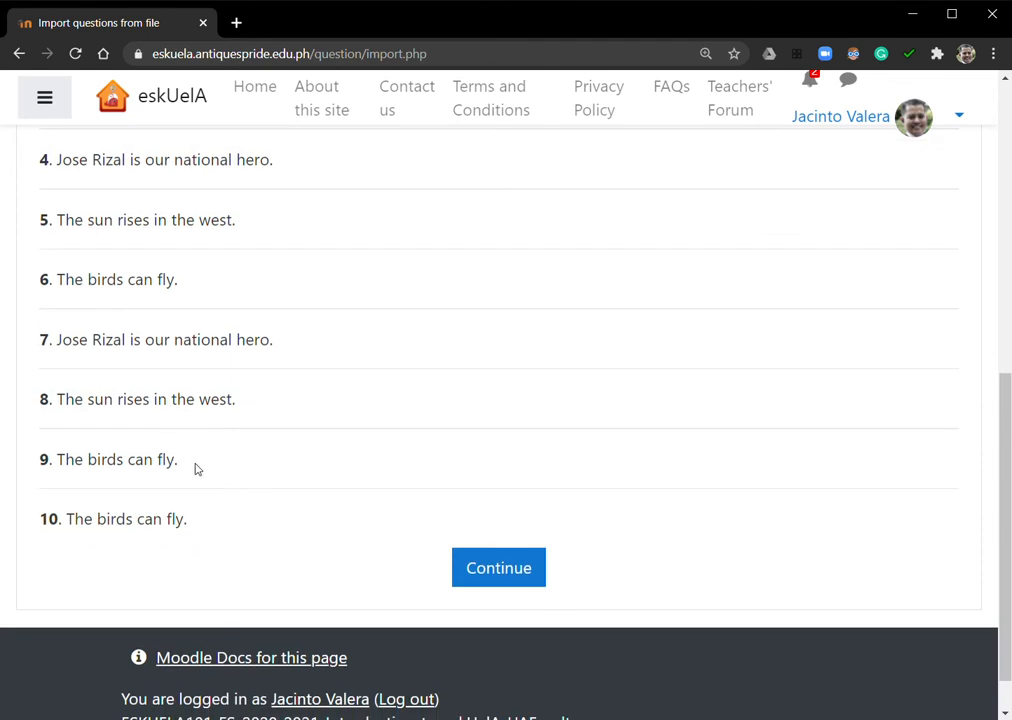
scroll(155, 475, up, 8)
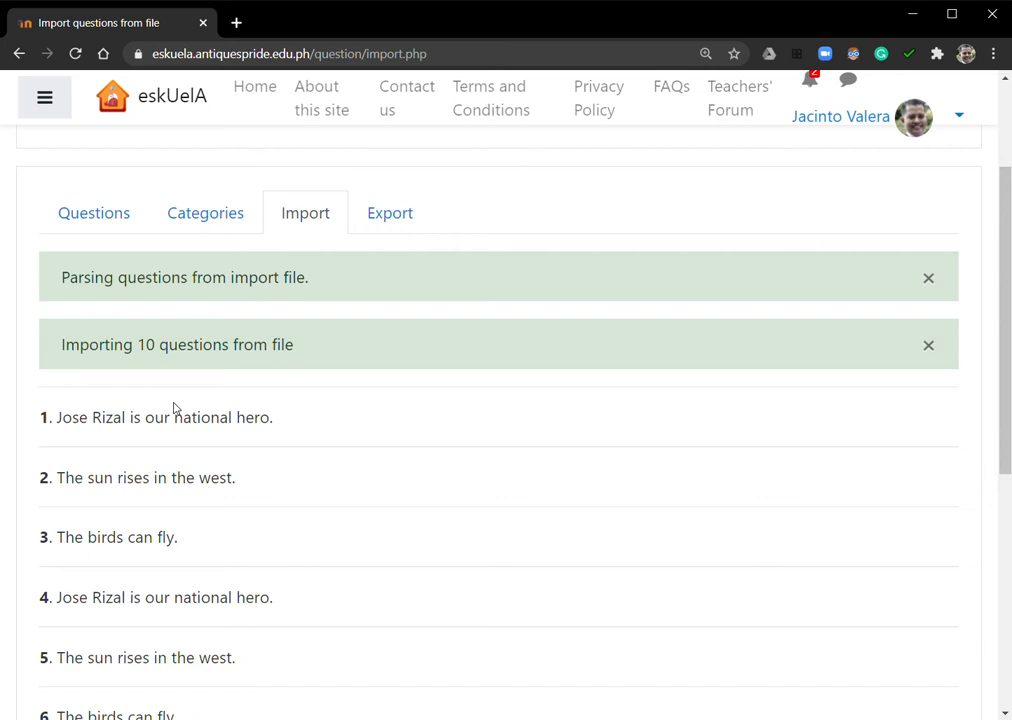
scroll(334, 418, down, 5)
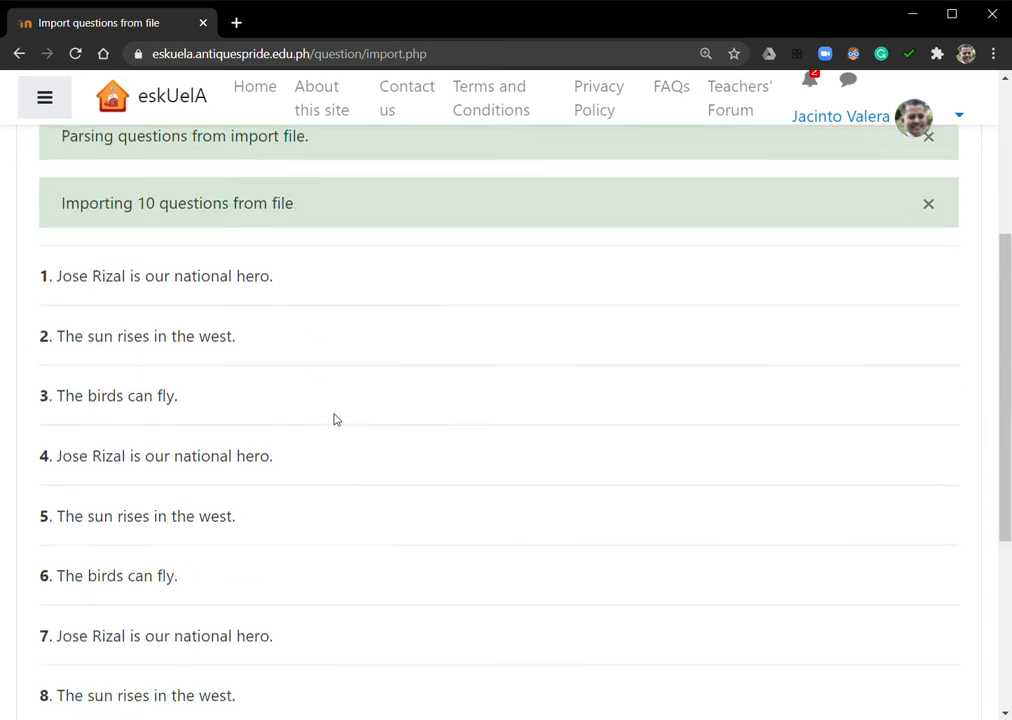
scroll(337, 446, up, 1)
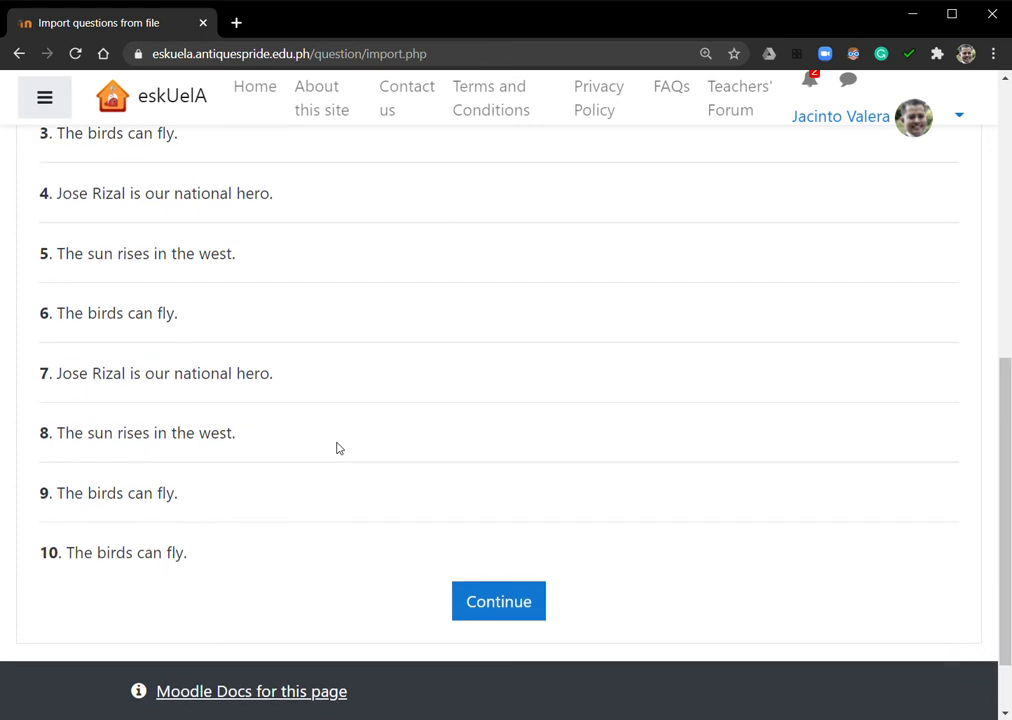
scroll(337, 447, up, 3)
scroll(337, 448, up, 1)
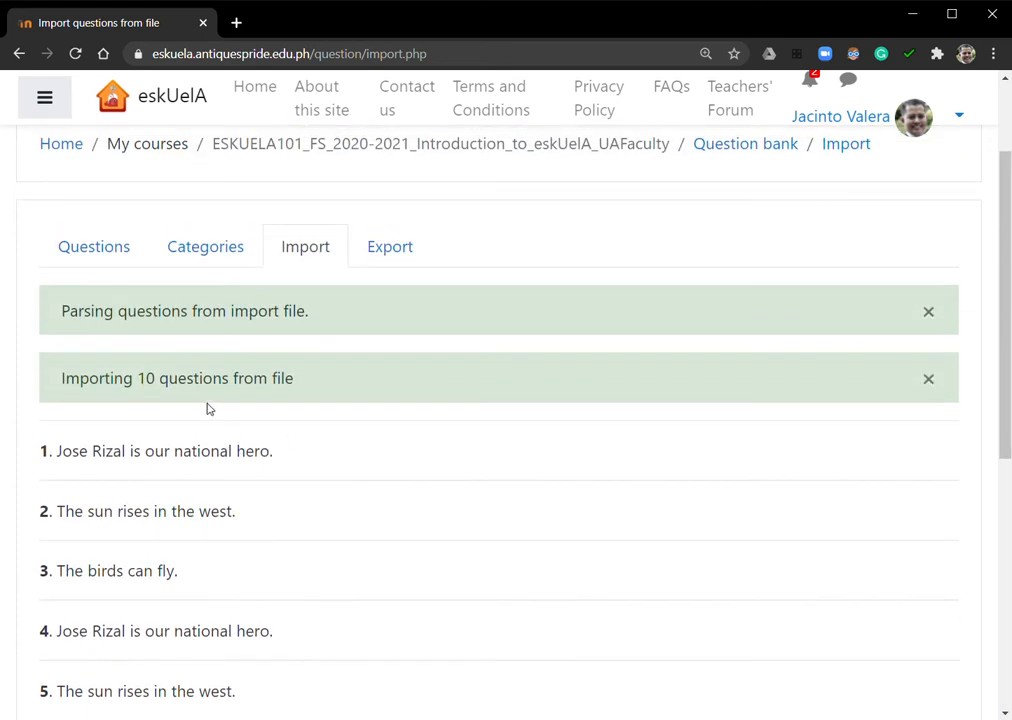
double_click(147, 382)
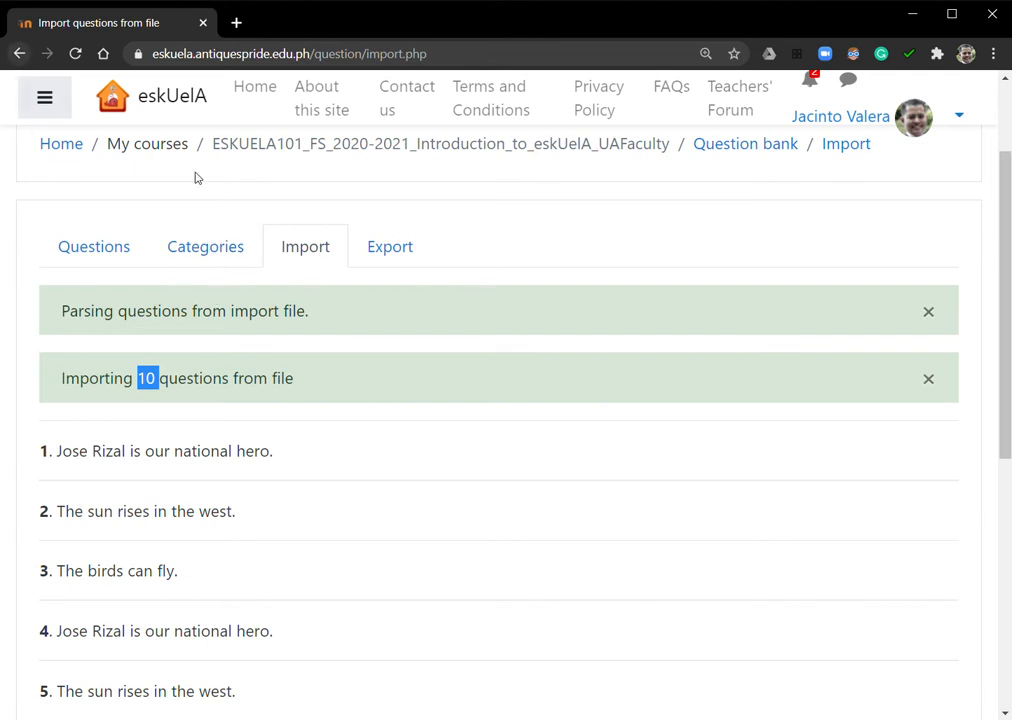
scroll(472, 330, up, 2)
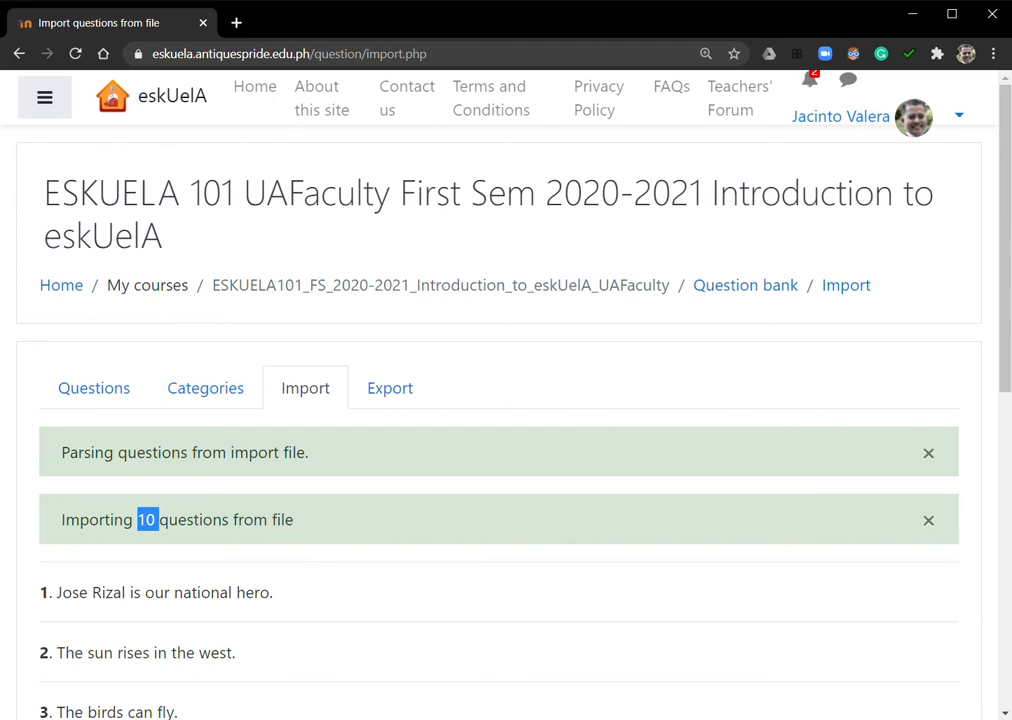
scroll(648, 418, down, 2)
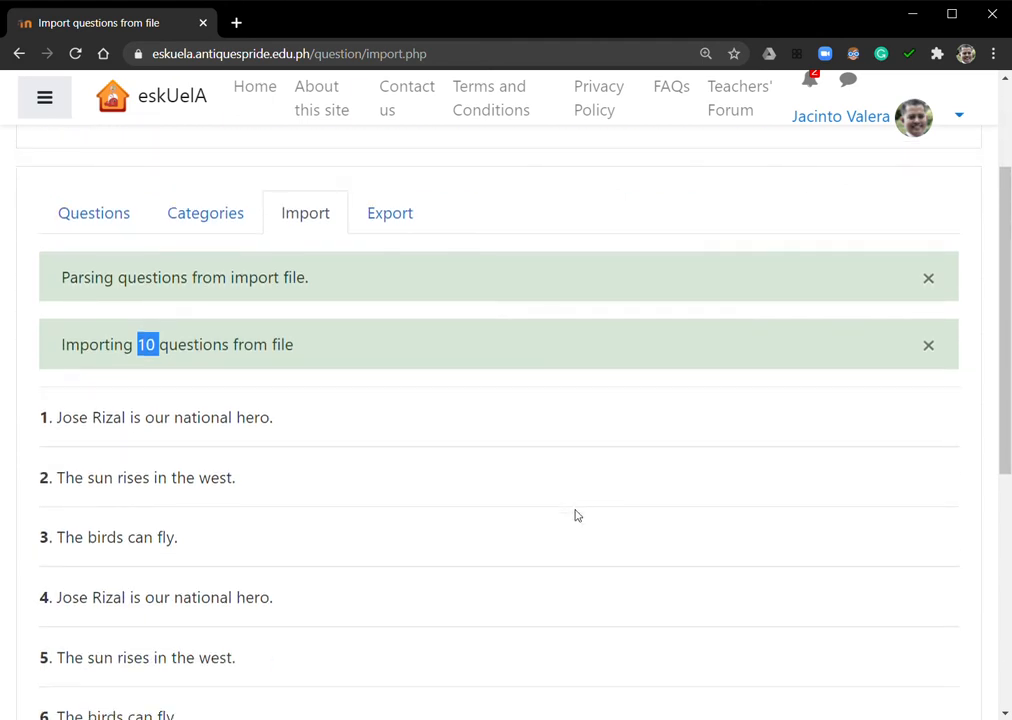
scroll(575, 516, down, 4)
scroll(240, 505, up, 3)
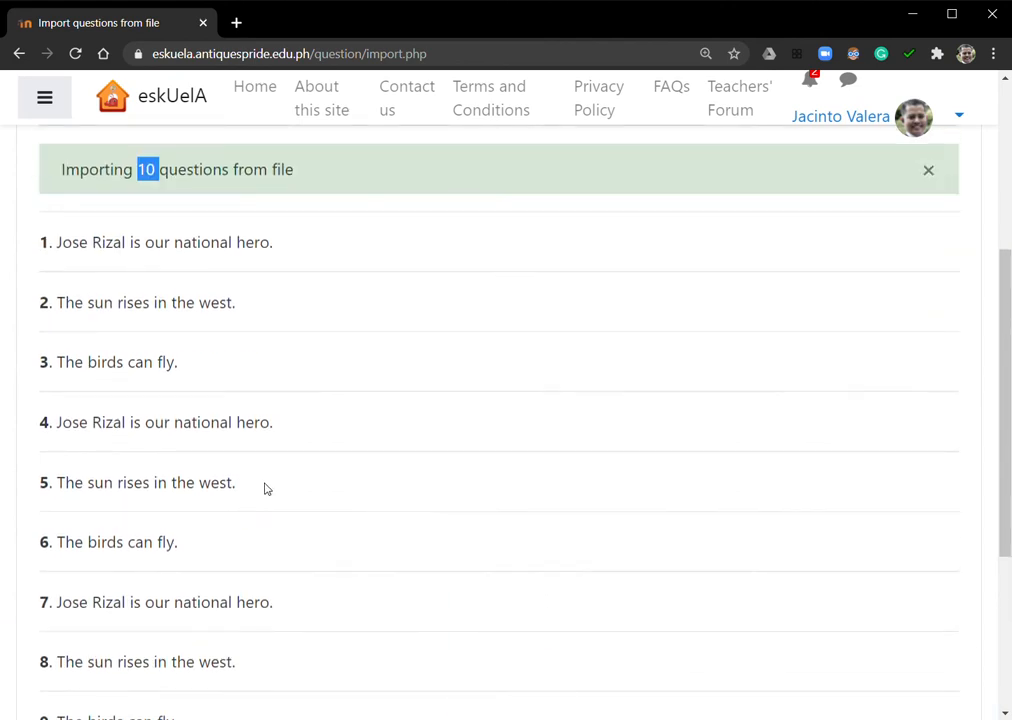
scroll(384, 470, down, 3)
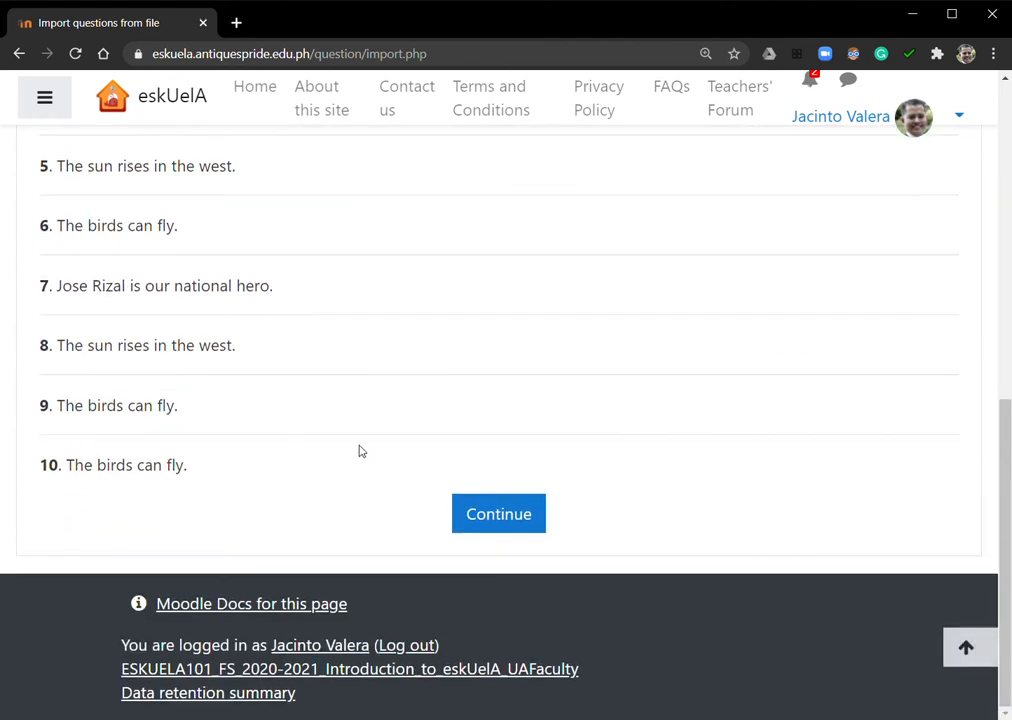
scroll(359, 452, up, 3)
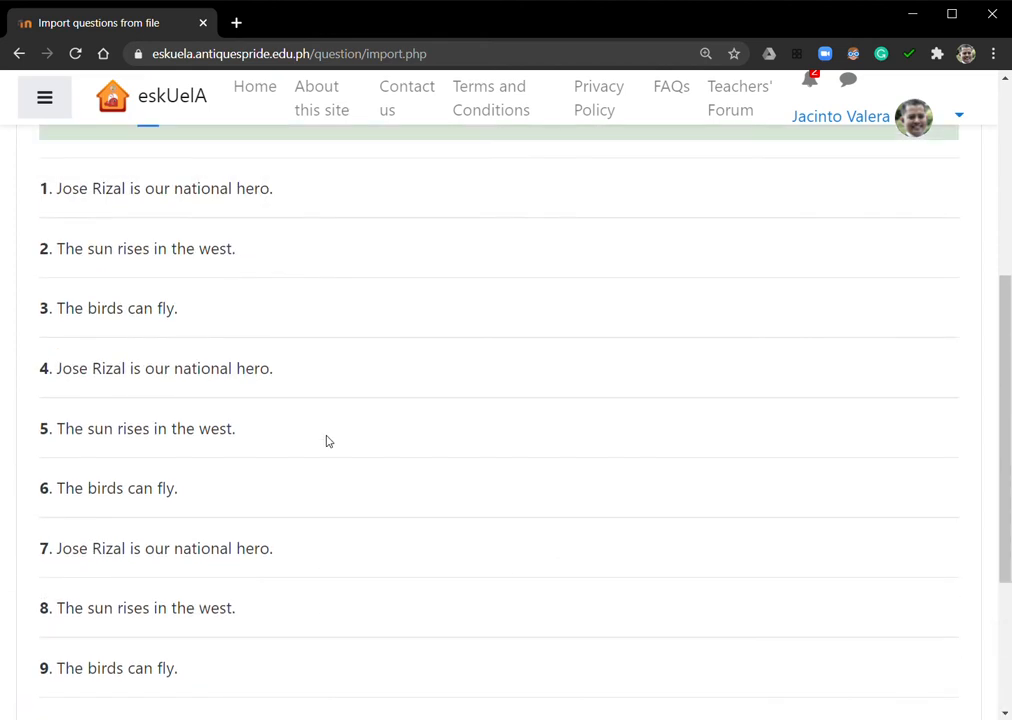
scroll(326, 441, down, 3)
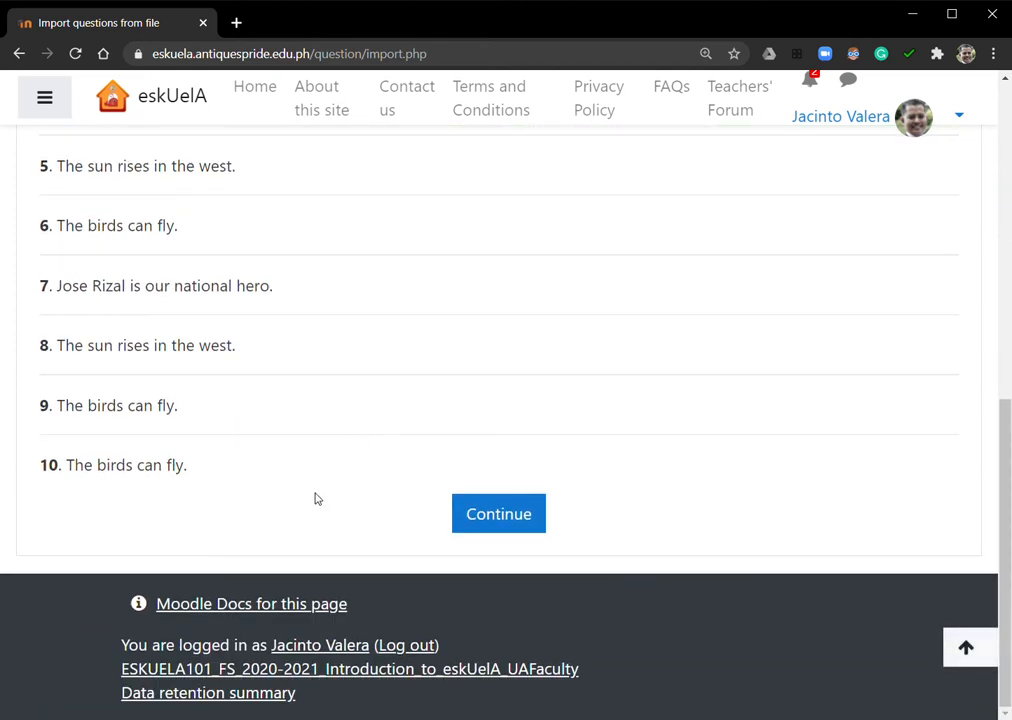
Continue to the question bank and review the imported True or False questions and the actions available for Q01
click(516, 524)
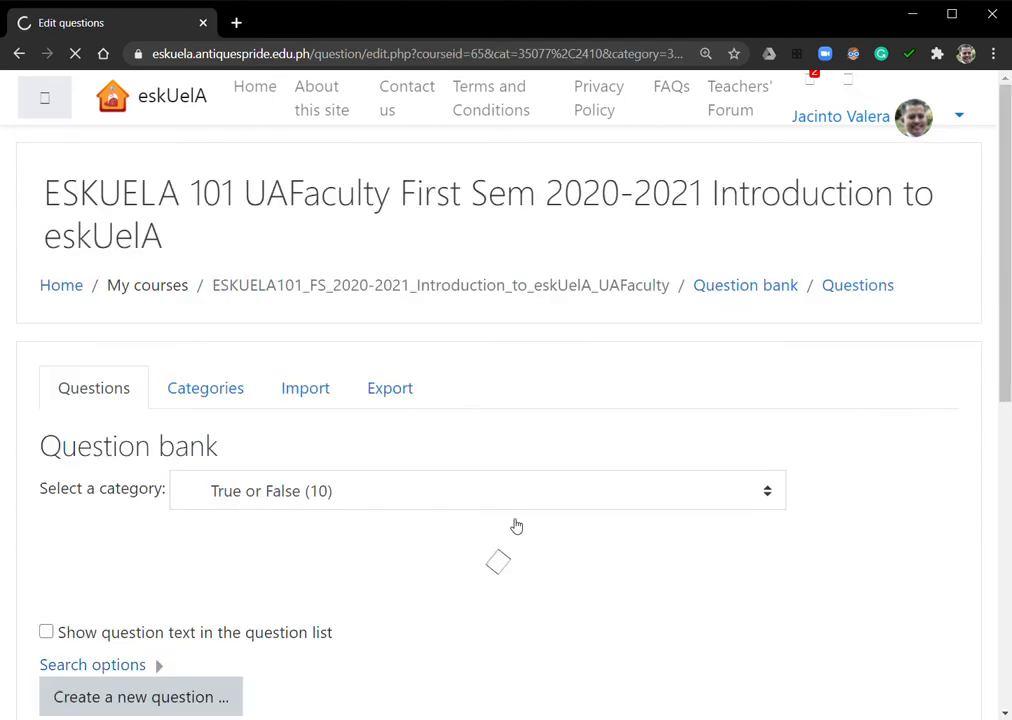
scroll(515, 520, down, 2)
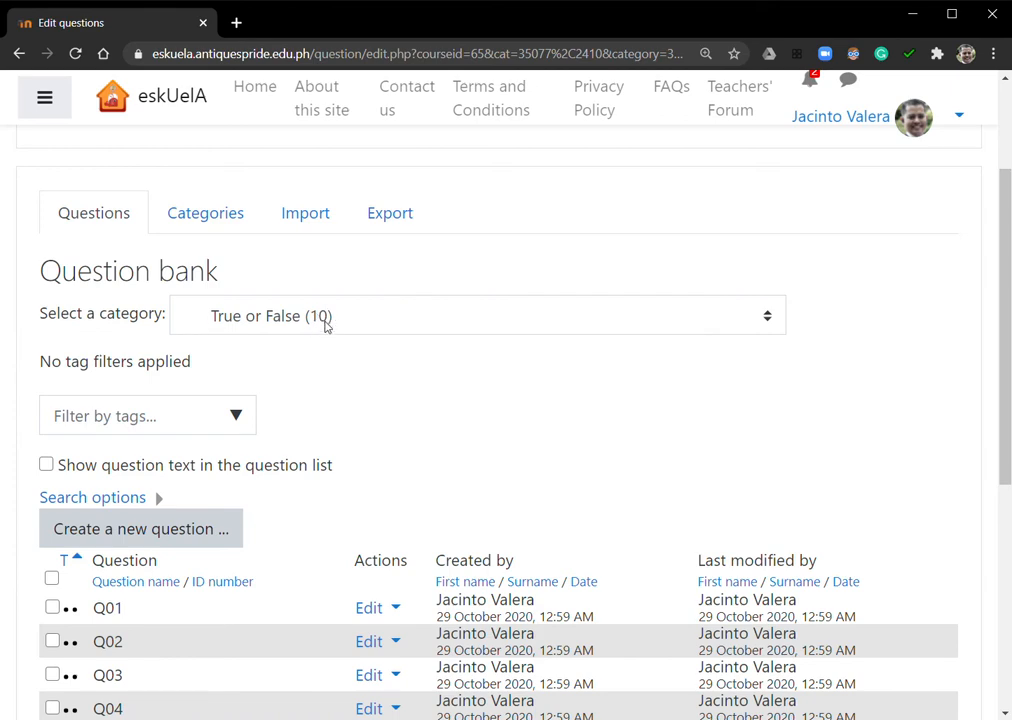
scroll(389, 407, down, 4)
scroll(224, 282, up, 1)
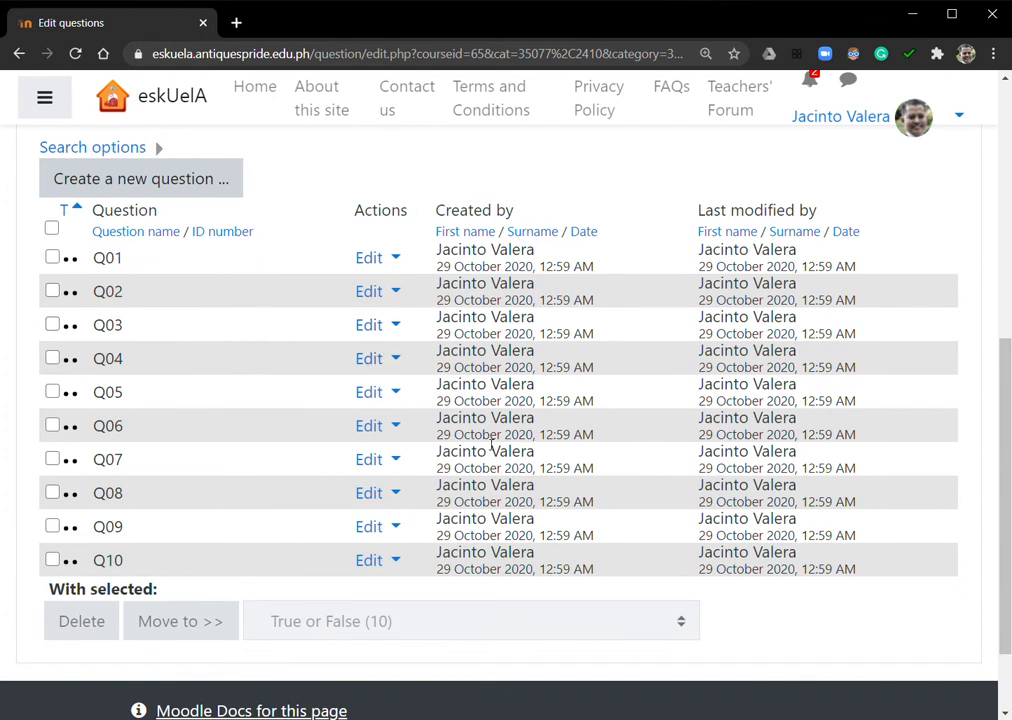
click(394, 260)
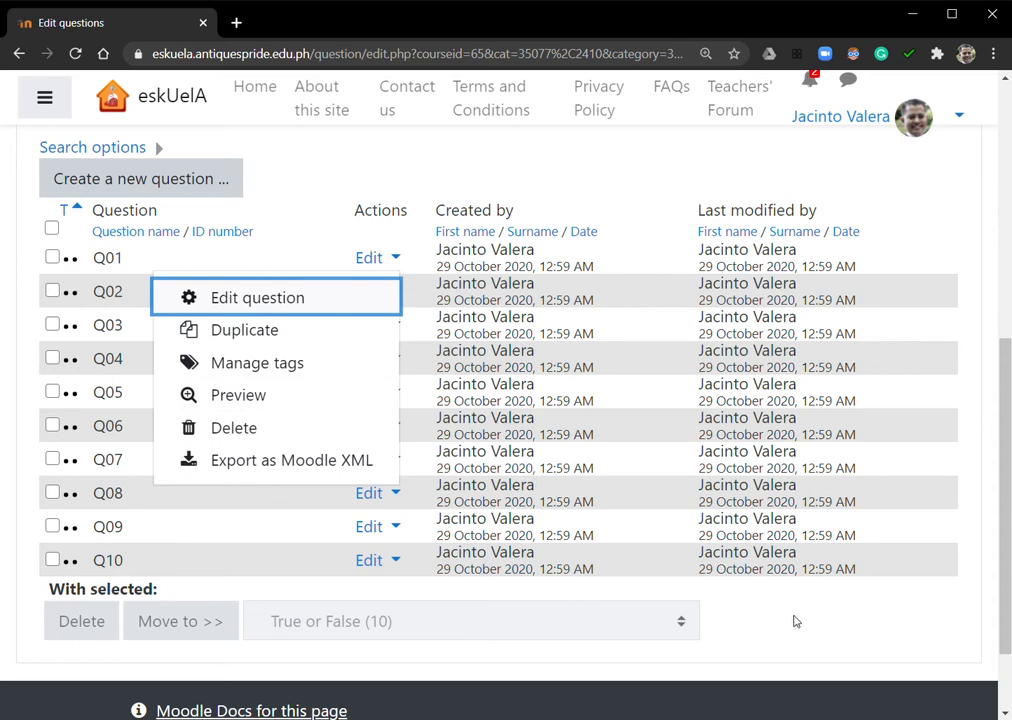
key(Escape)
Set up a new question import in GIFT format with Multiple Choice as the import category
scroll(318, 430, up, 4)
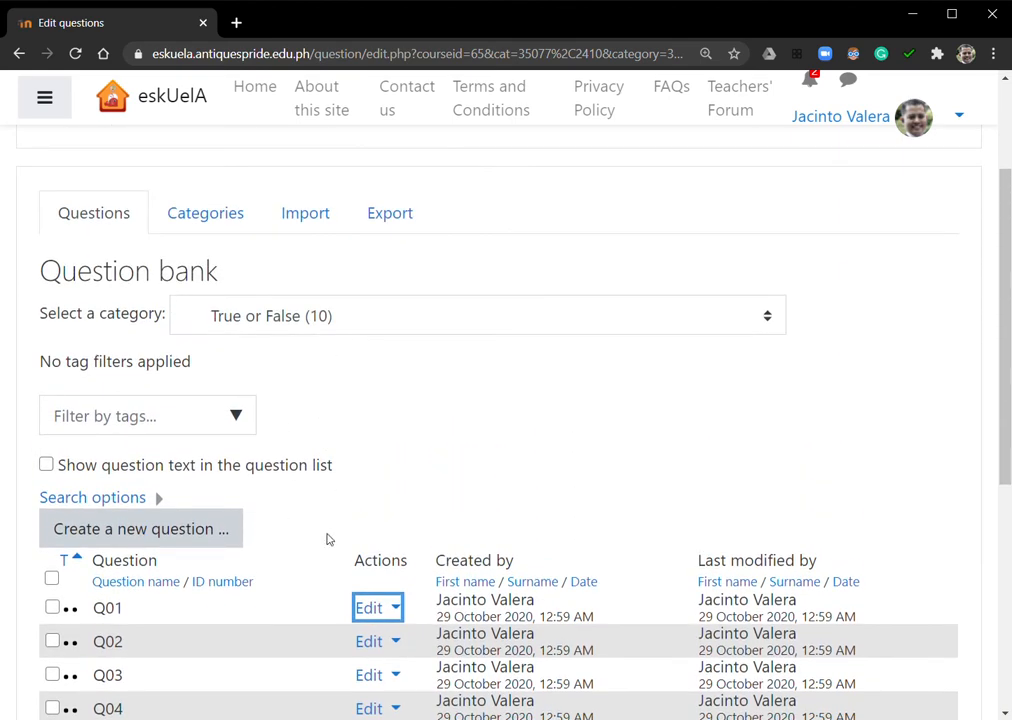
click(337, 224)
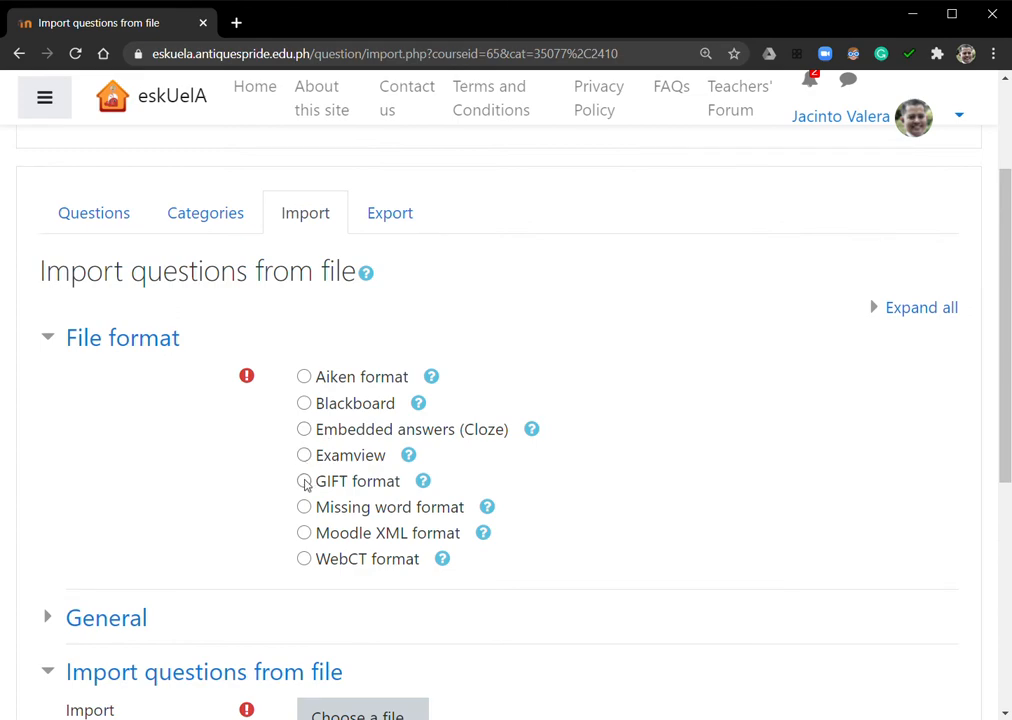
click(305, 482)
scroll(587, 463, down, 3)
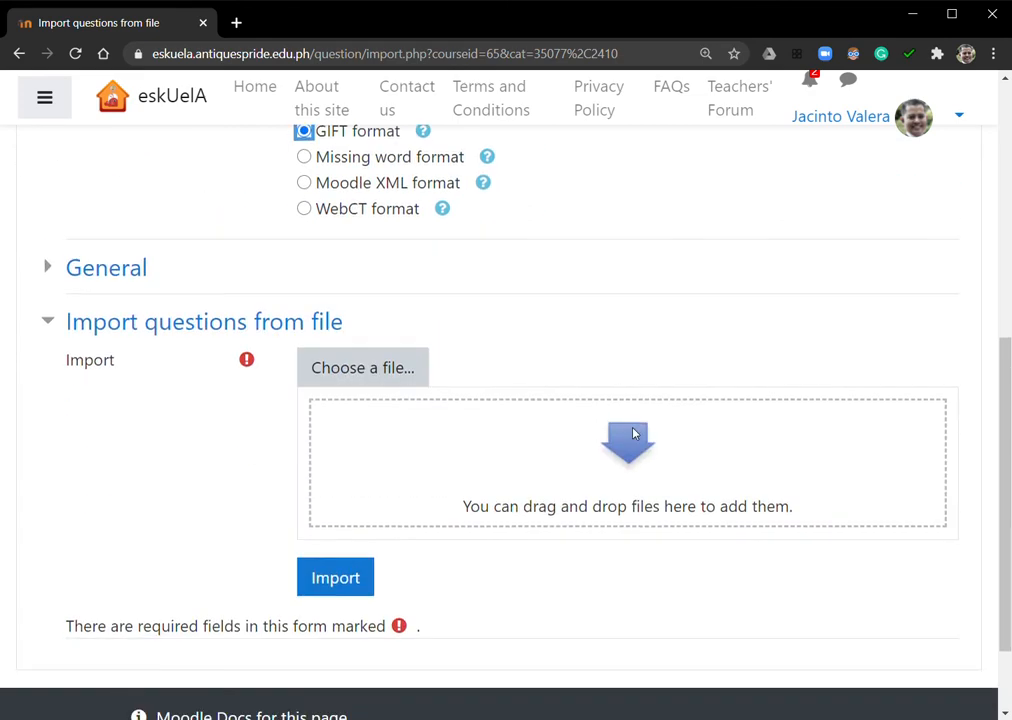
click(52, 268)
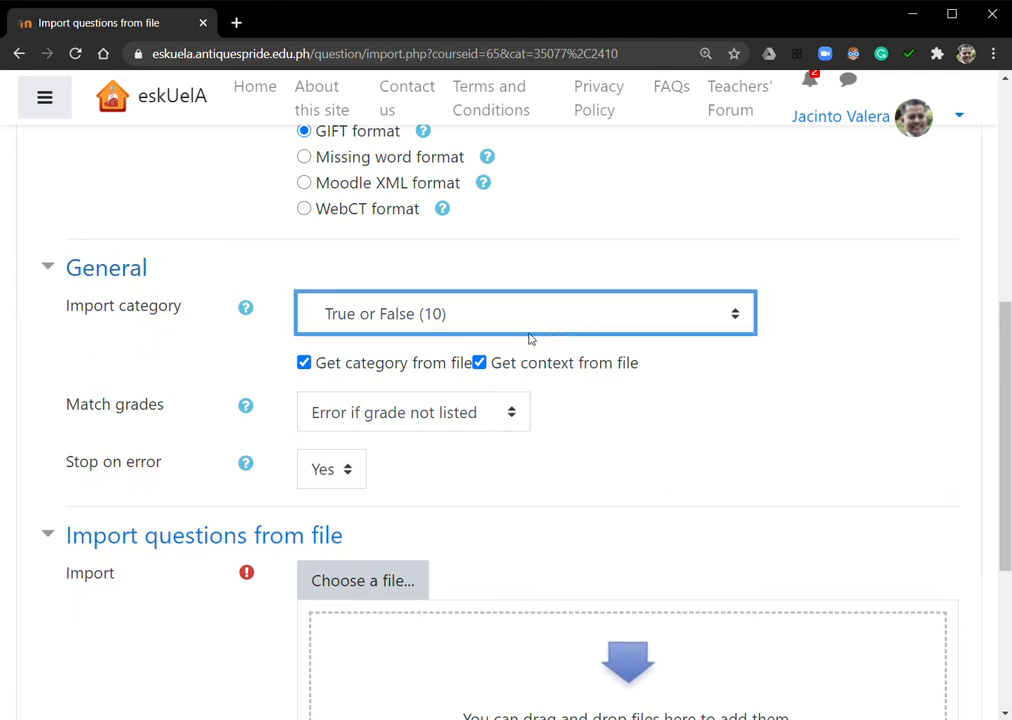
click(404, 402)
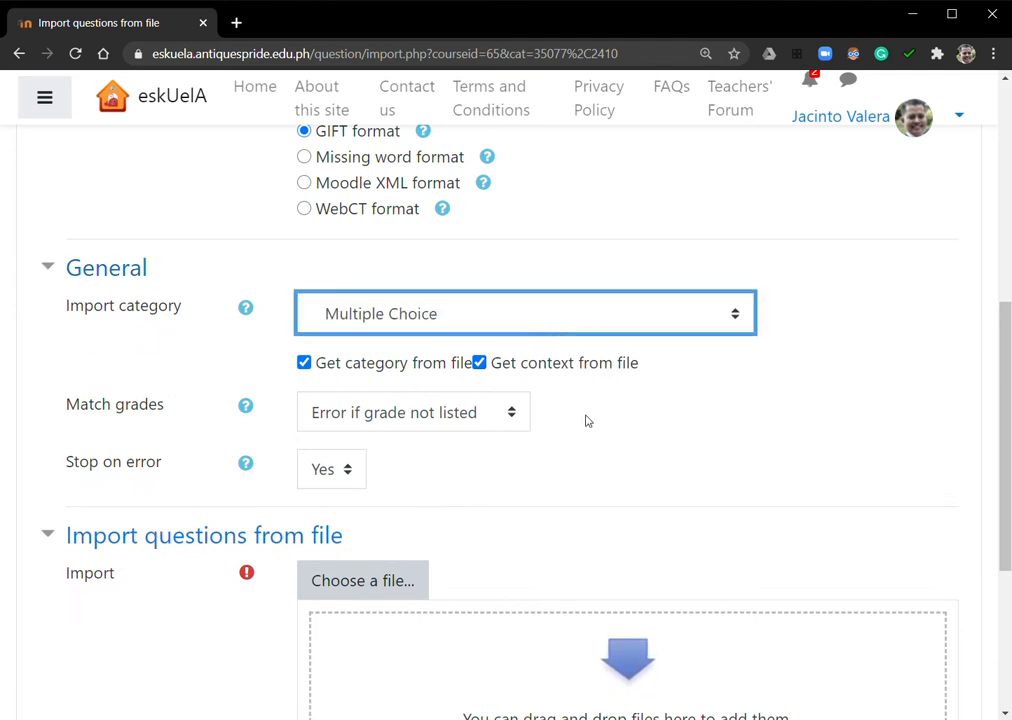
Add Quiz MC.txt as the import file and import its questions
scroll(700, 465, down, 3)
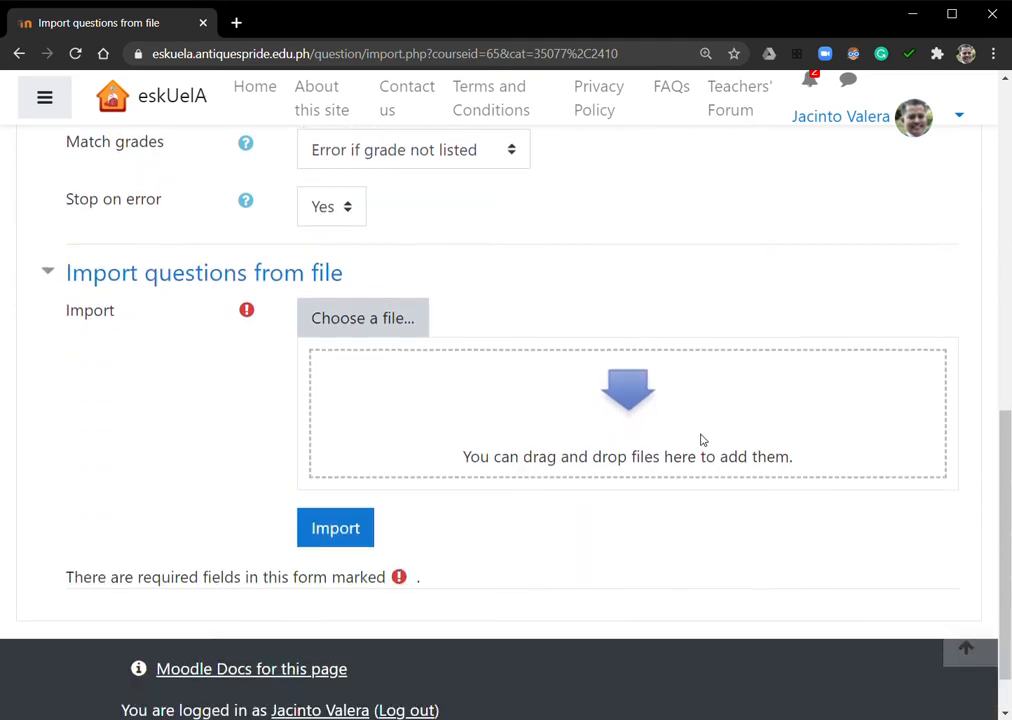
drag(1011, 335, 598, 435)
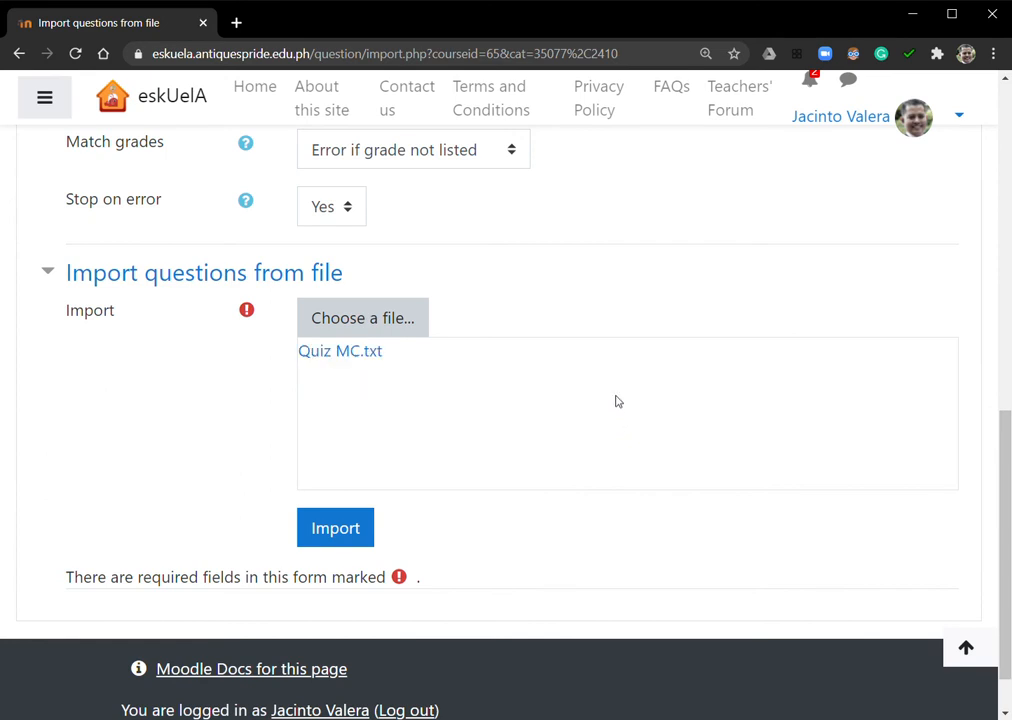
click(345, 532)
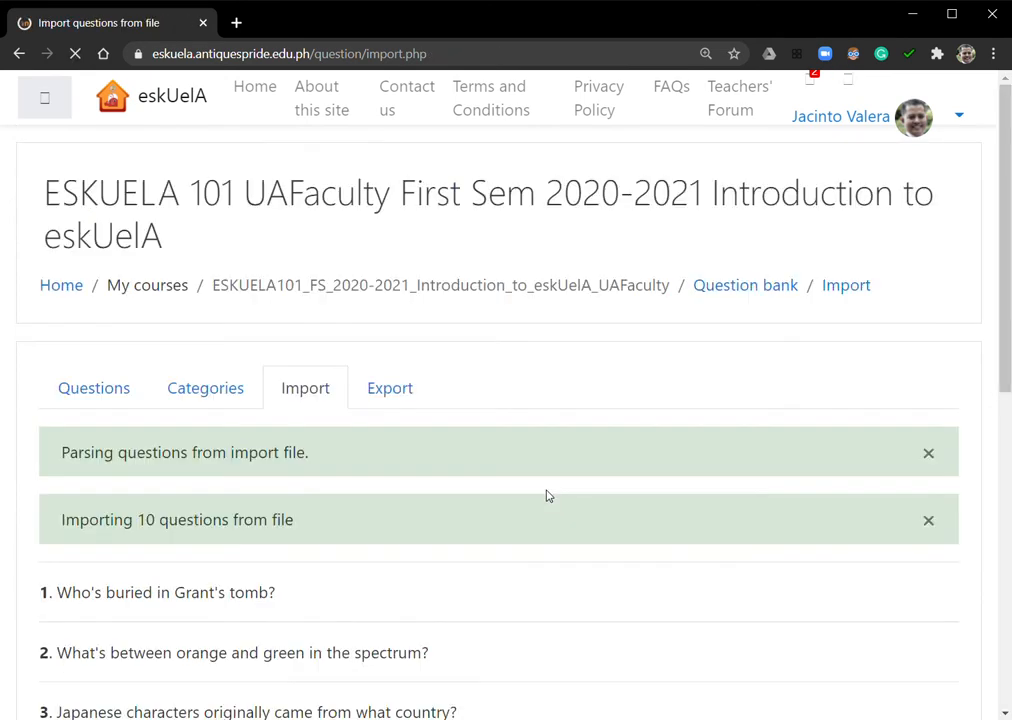
Compare the import notice for the multiple-choice file with the full list of imported questions
scroll(520, 467, down, 2)
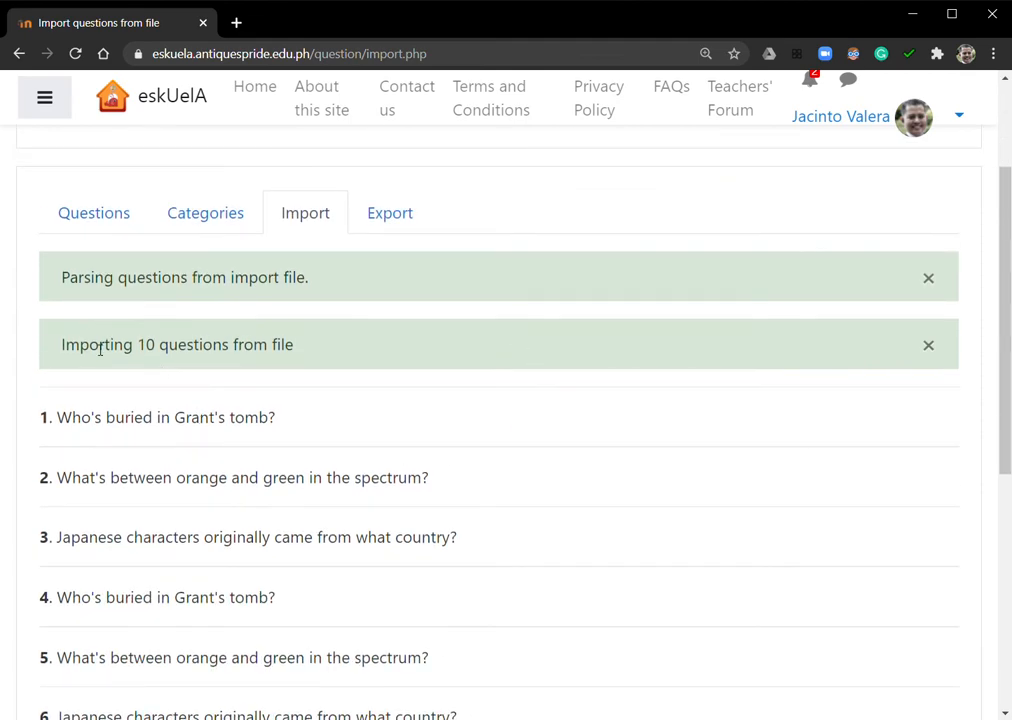
drag(92, 349, 299, 349)
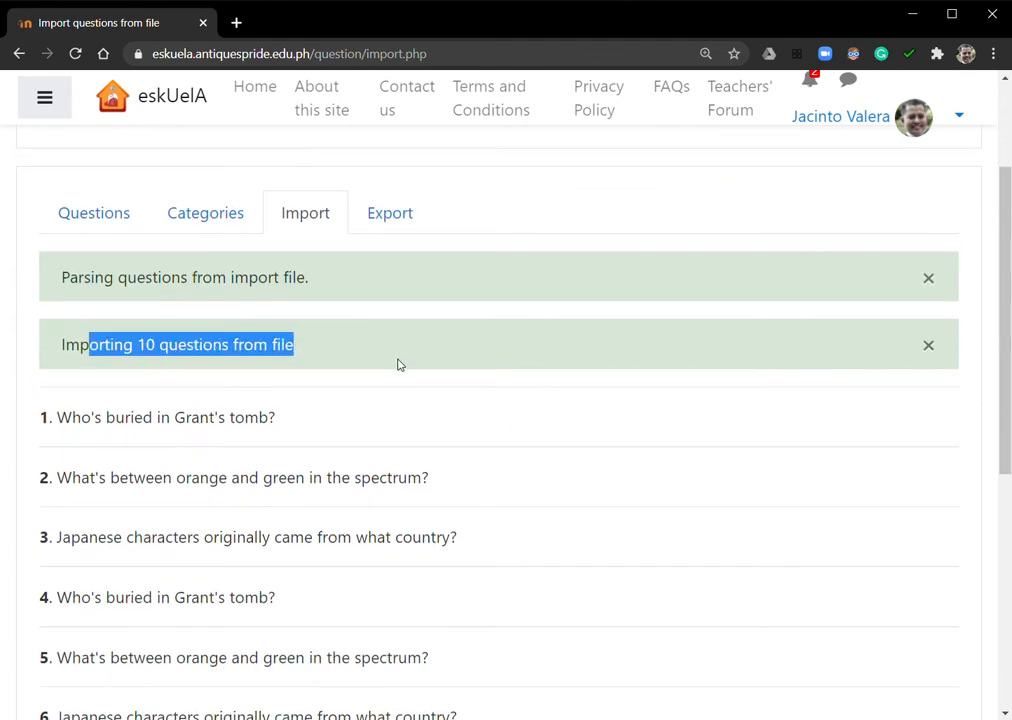
scroll(427, 398, down, 5)
scroll(427, 398, up, 3)
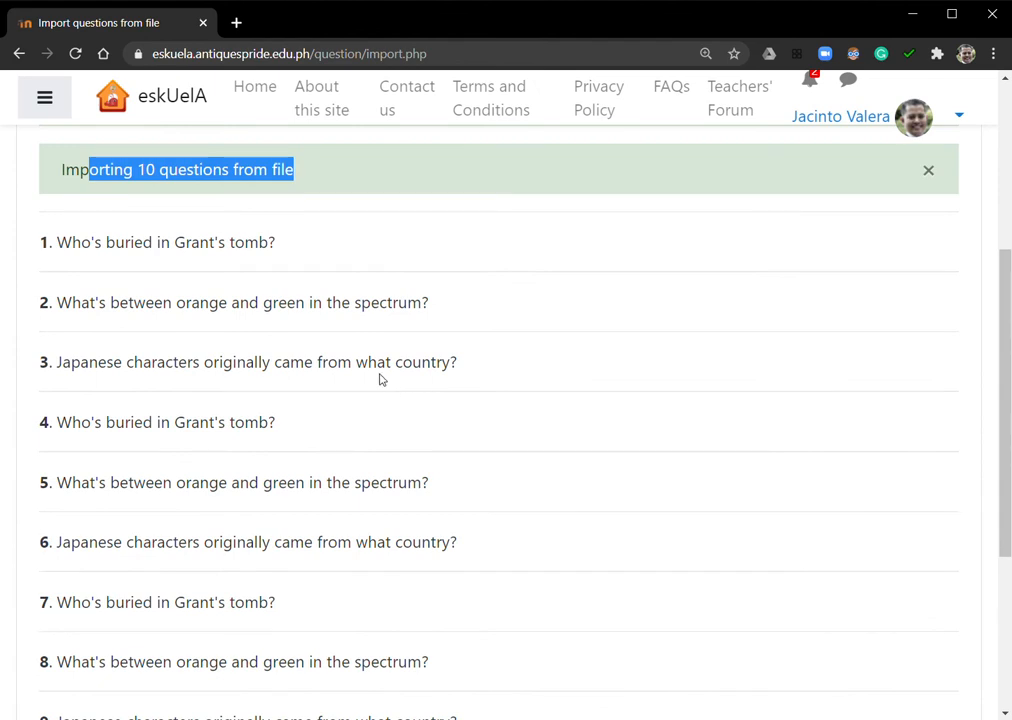
scroll(393, 395, down, 3)
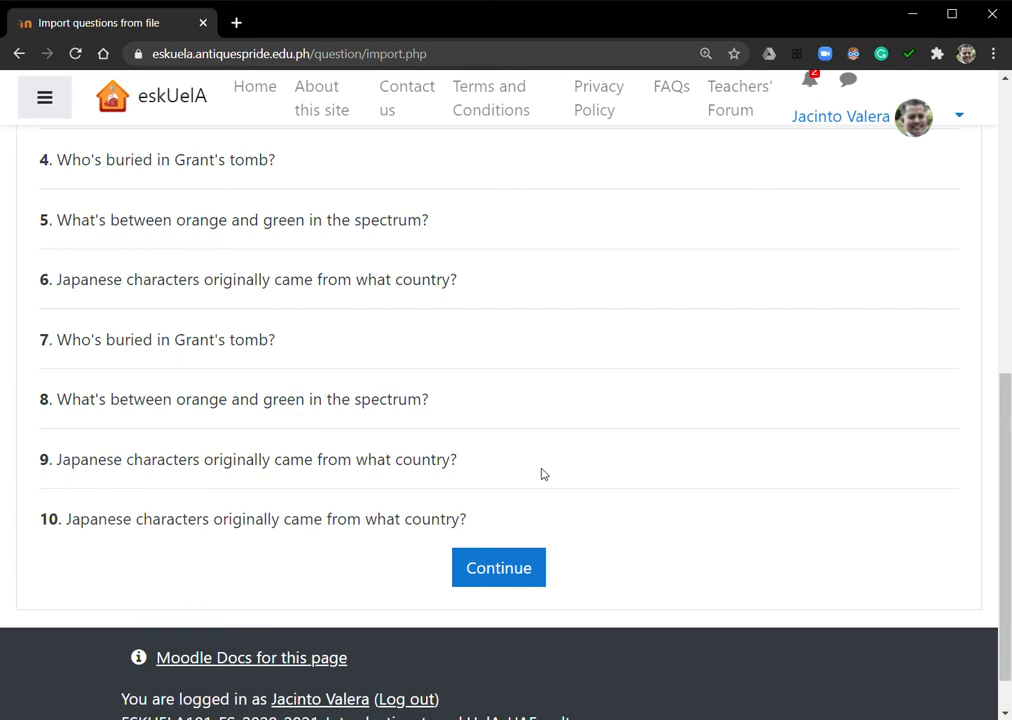
Continue to the question bank and review the questions stored in the Multiple Choice category
click(497, 575)
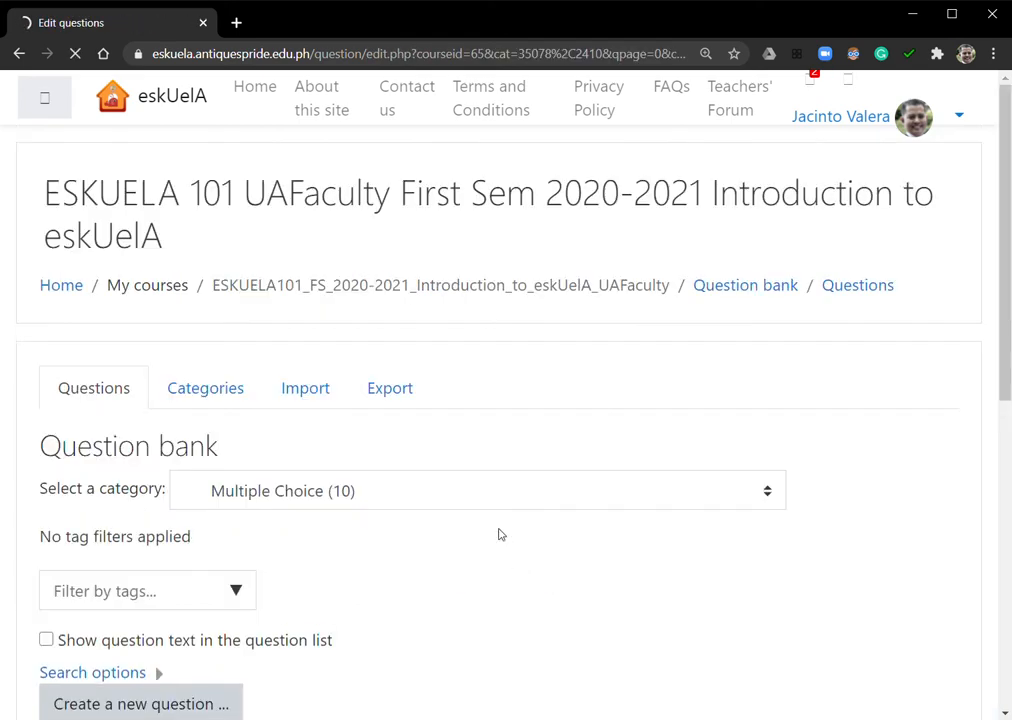
scroll(450, 418, down, 3)
scroll(352, 401, down, 4)
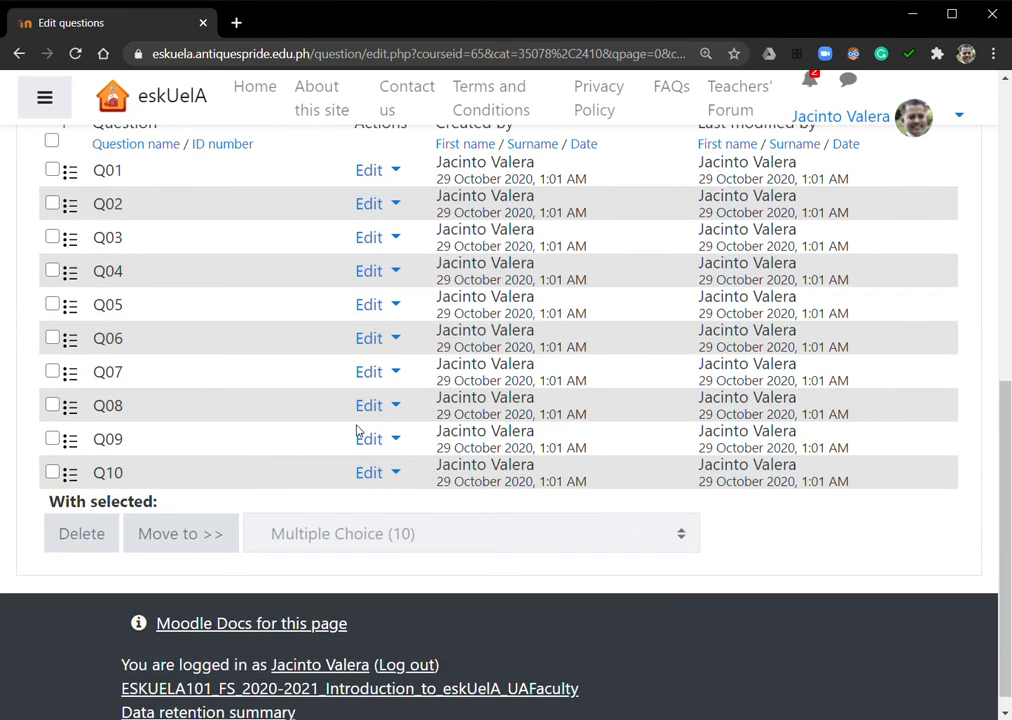
scroll(358, 430, up, 4)
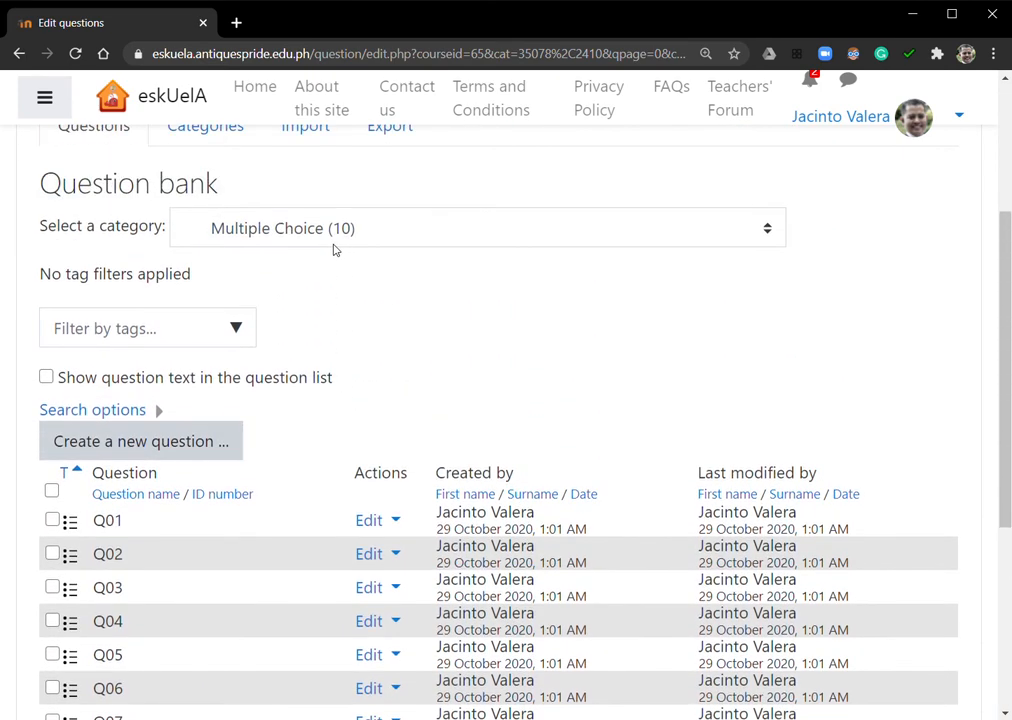
Check the available question categories and look over the Multiple Choice question list again
click(348, 238)
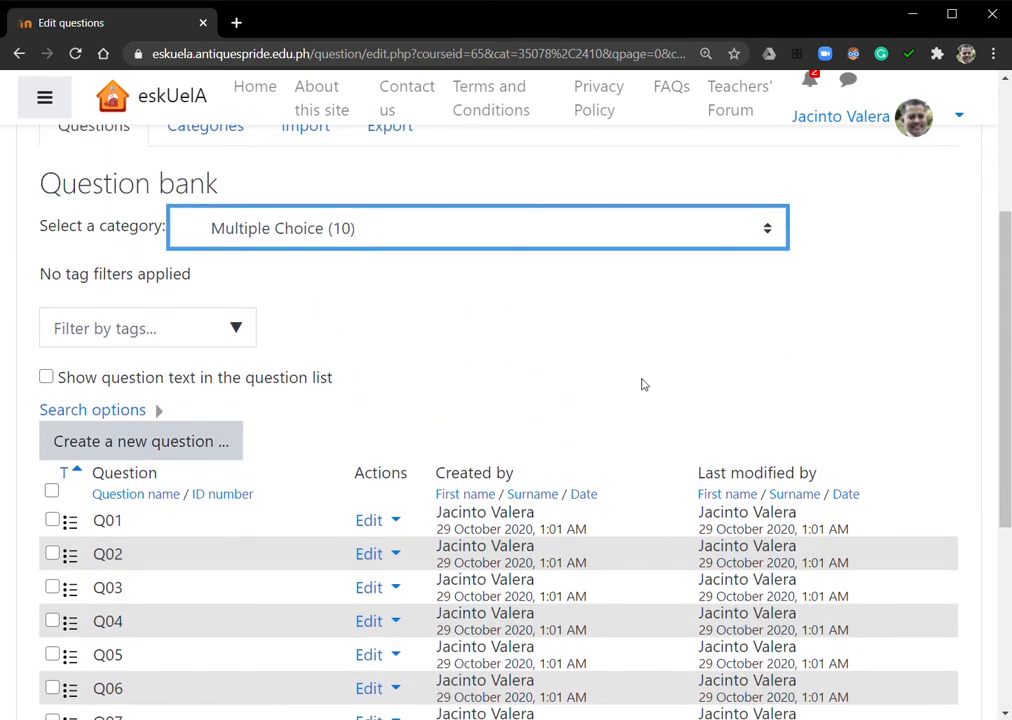
scroll(588, 415, up, 2)
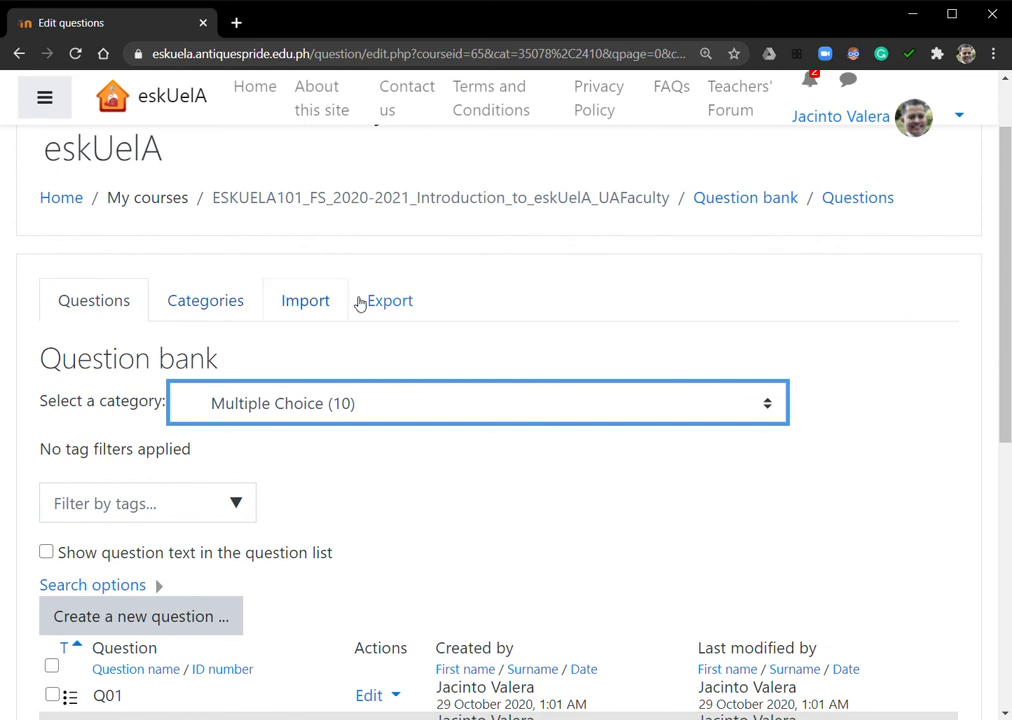
click(677, 515)
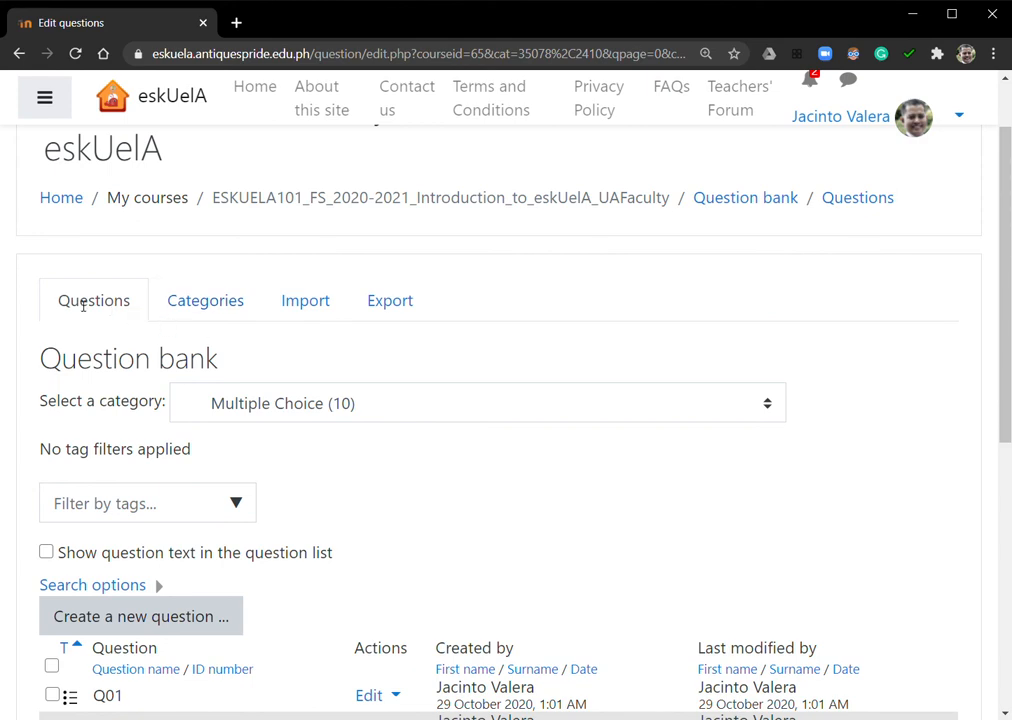
scroll(418, 409, down, 3)
scroll(334, 375, up, 1)
scroll(335, 372, down, 3)
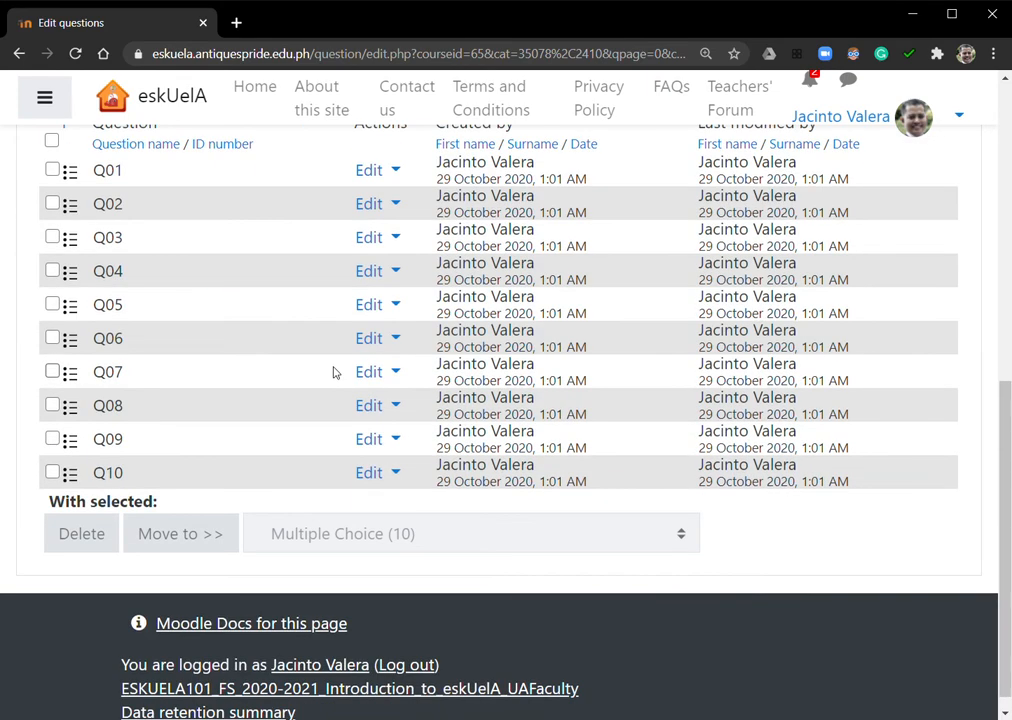
scroll(361, 350, up, 5)
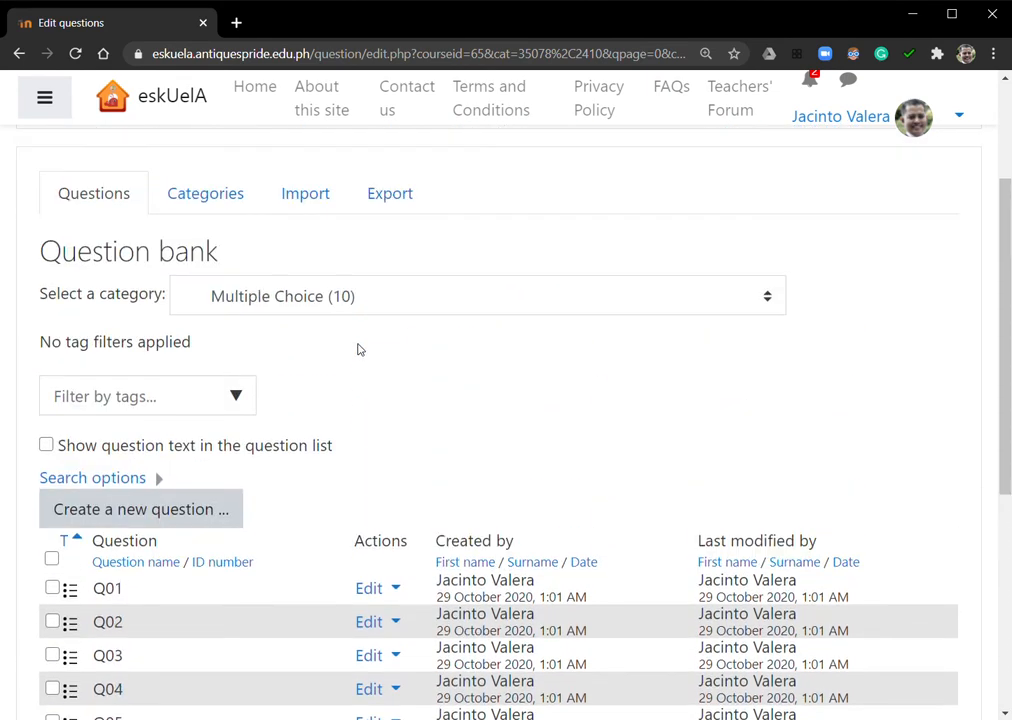
Switch the question bank to the Chapter 1 category and also show questions from its subcategories
click(350, 296)
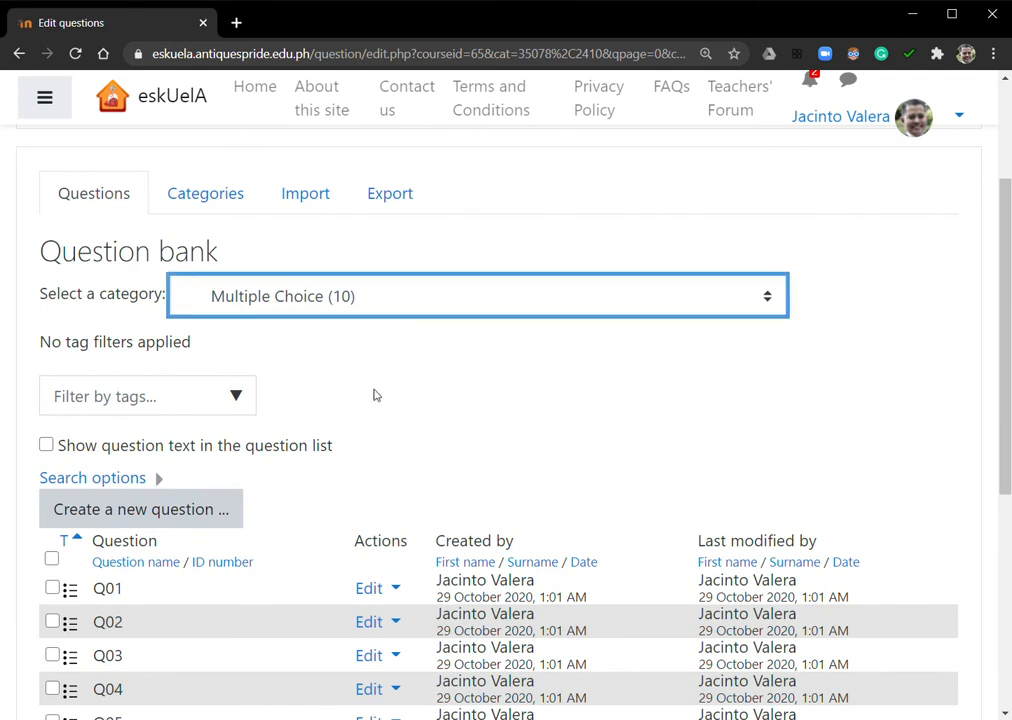
click(275, 374)
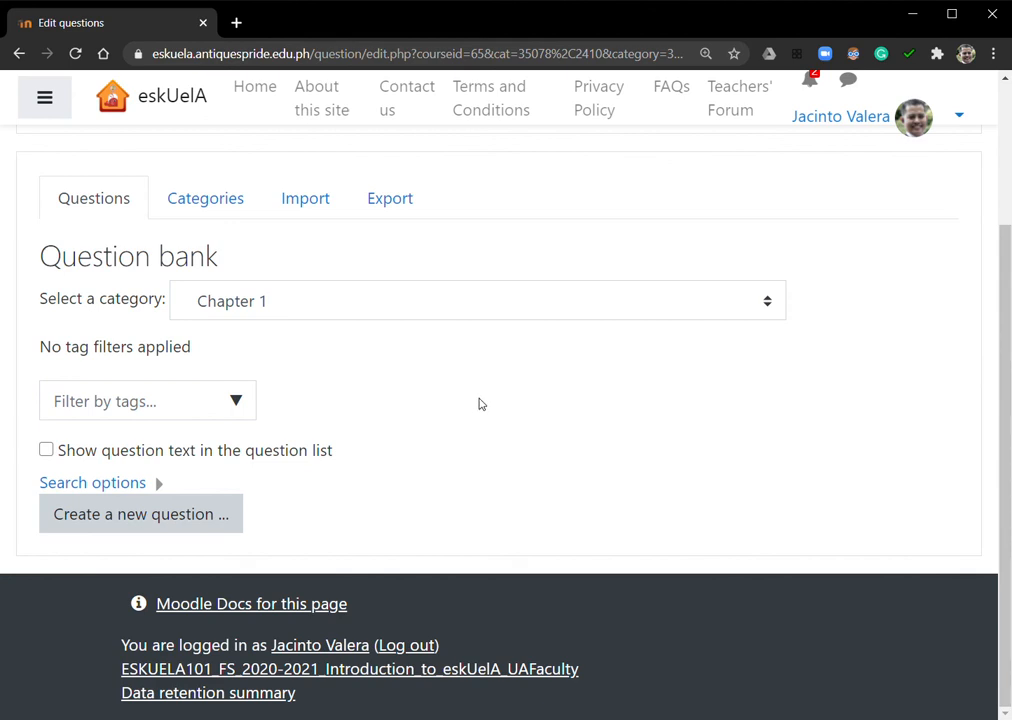
click(158, 486)
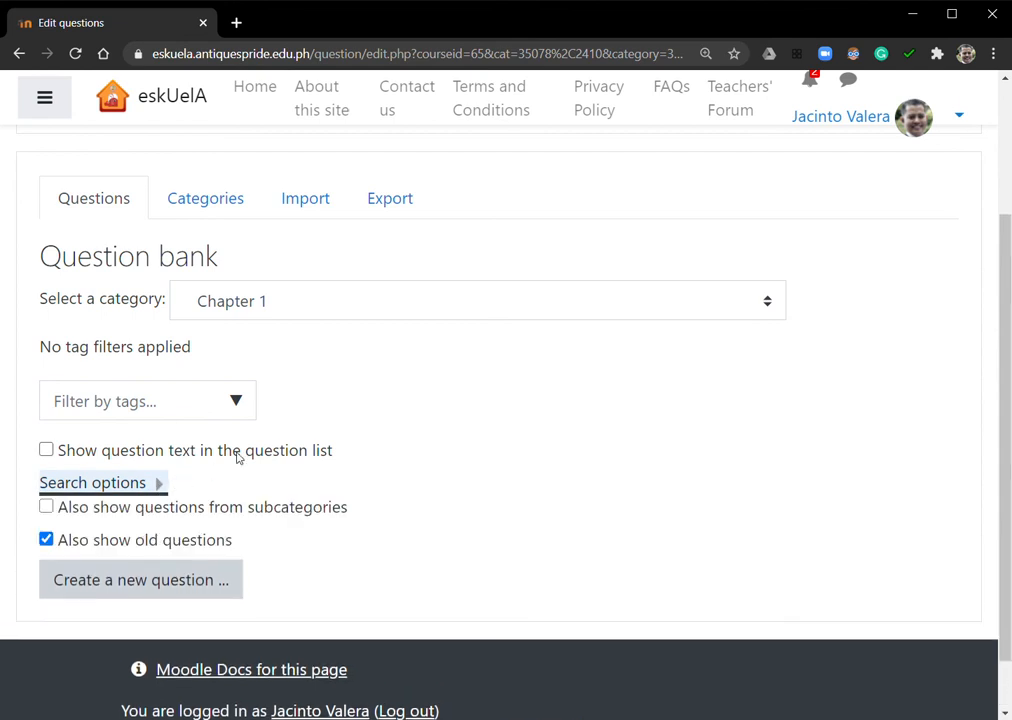
scroll(237, 456, down, 1)
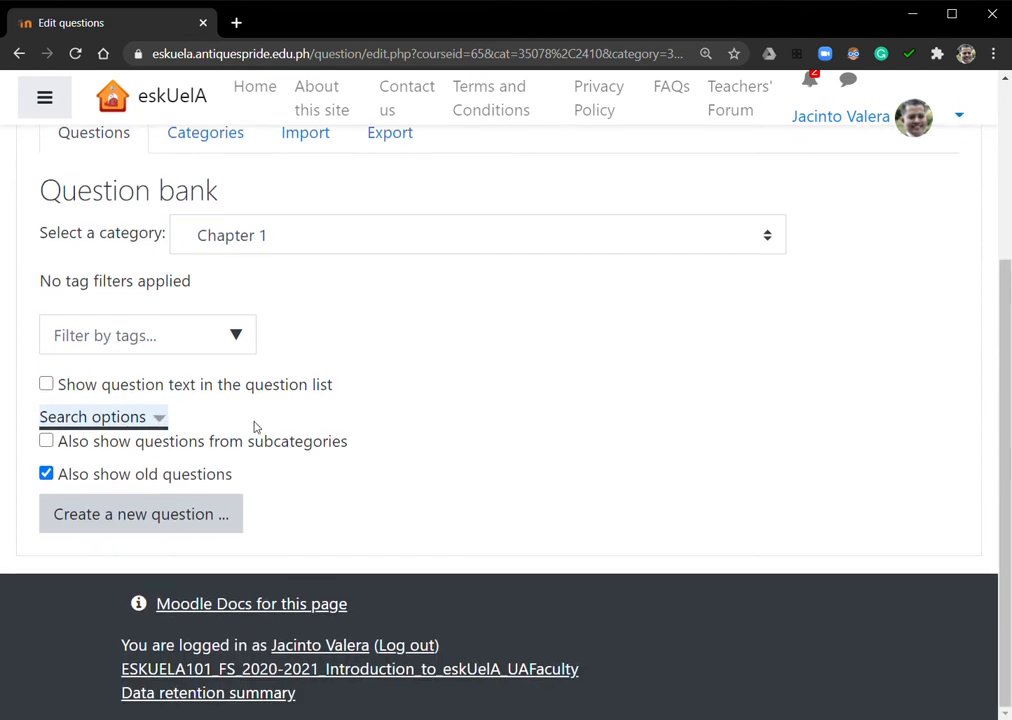
click(47, 442)
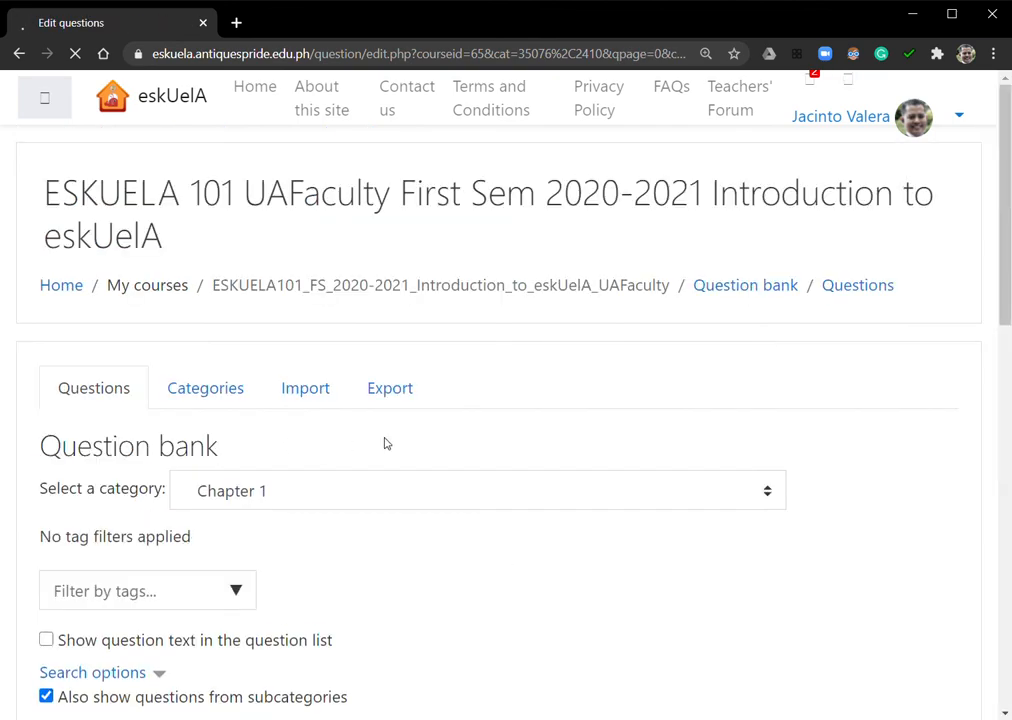
Examine the combined Chapter 1 question list from all subcategories and check the available categories
scroll(421, 443, down, 4)
scroll(436, 390, down, 6)
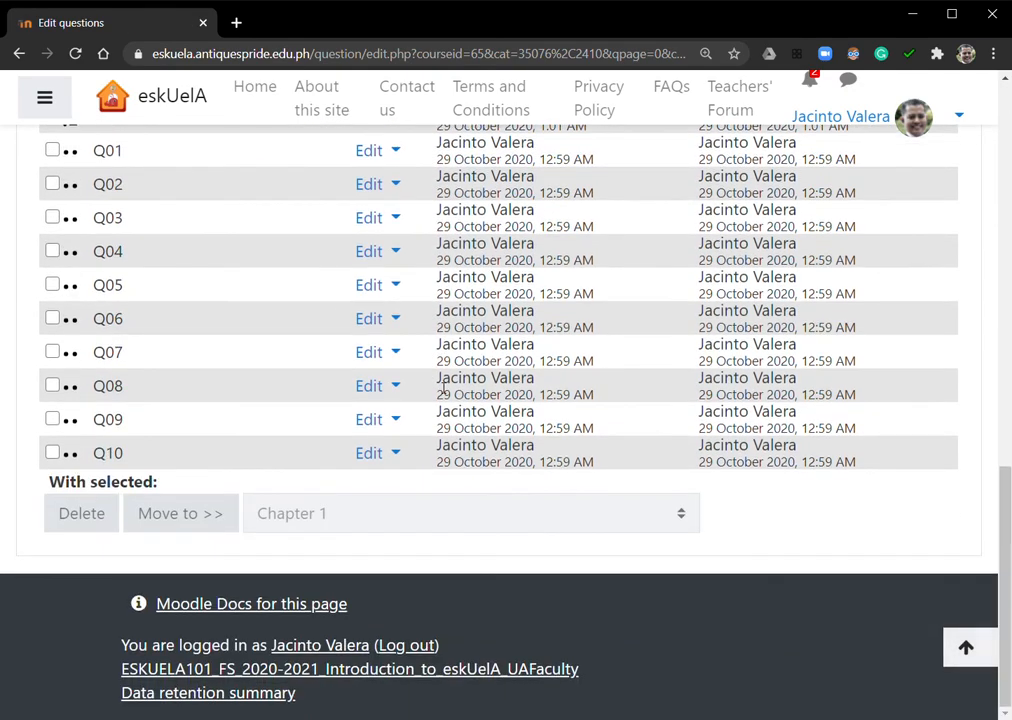
scroll(443, 390, up, 6)
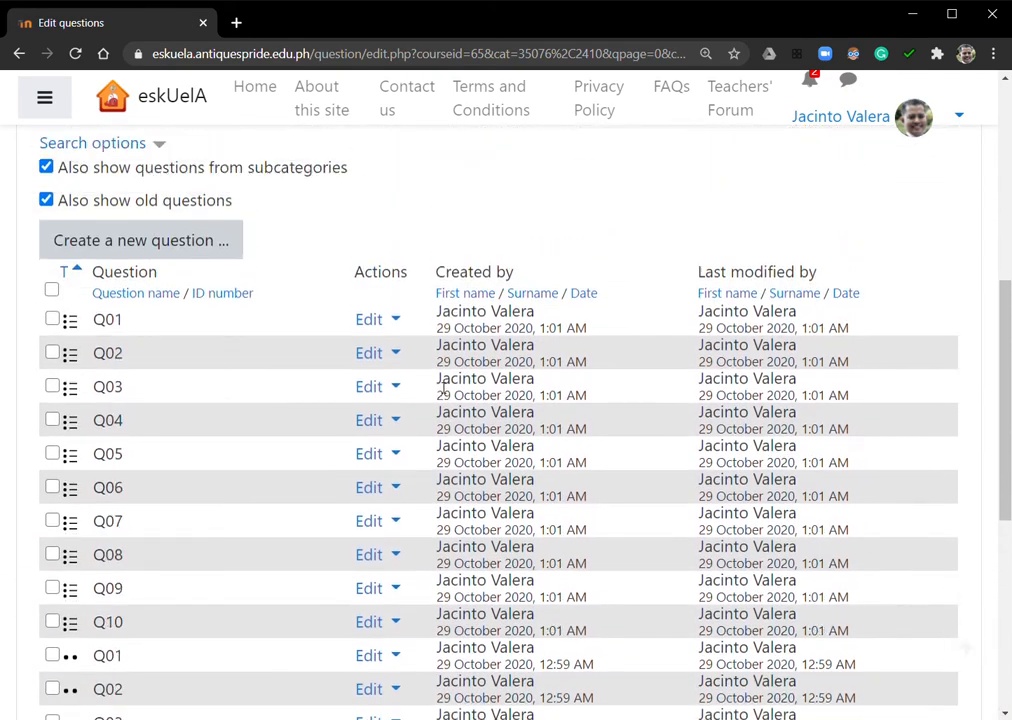
scroll(422, 391, down, 6)
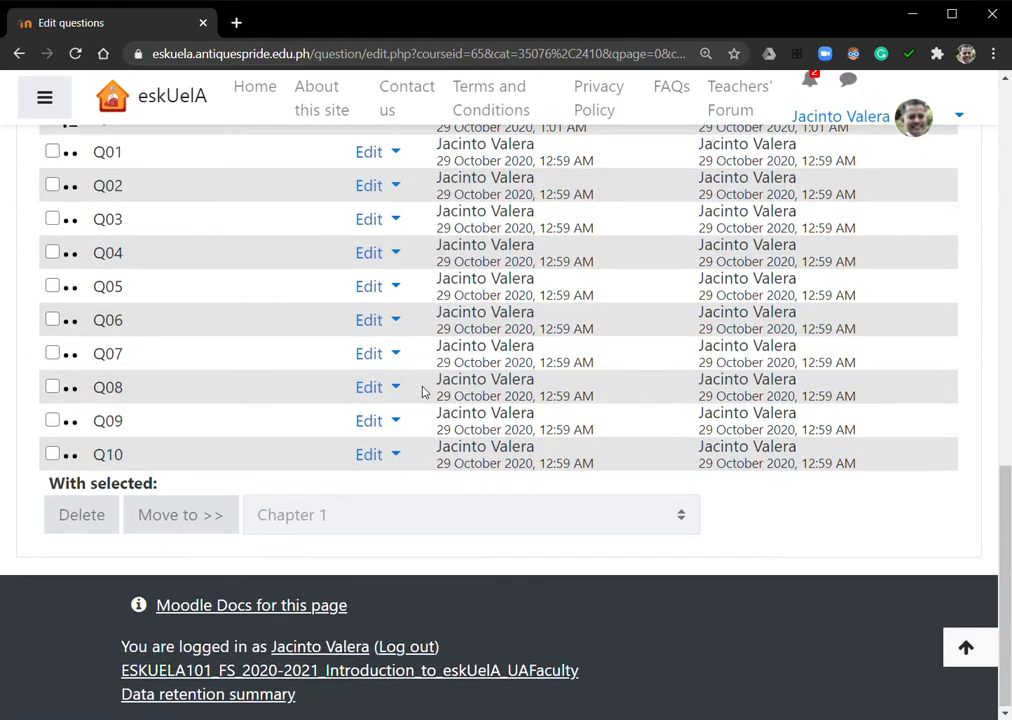
scroll(424, 393, up, 6)
scroll(422, 392, up, 3)
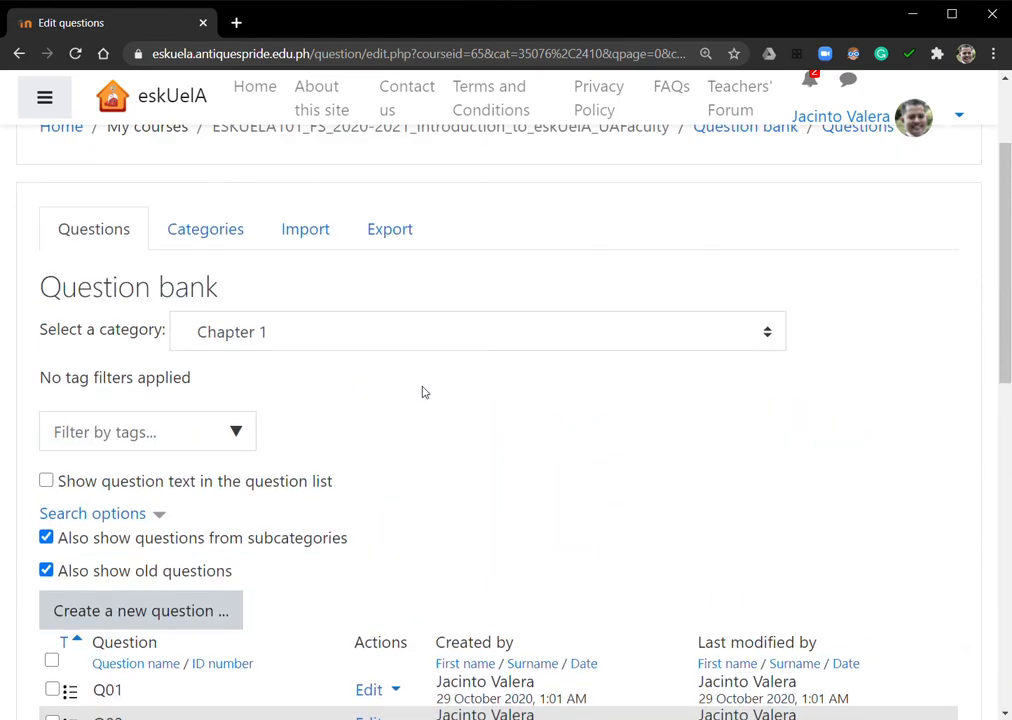
click(303, 341)
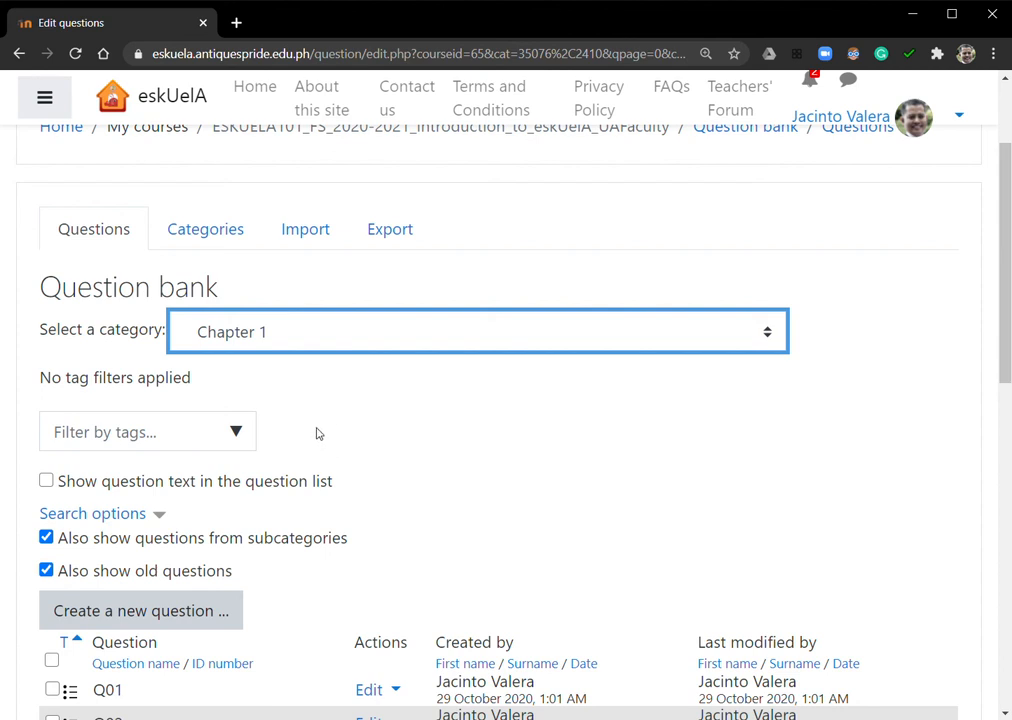
click(830, 423)
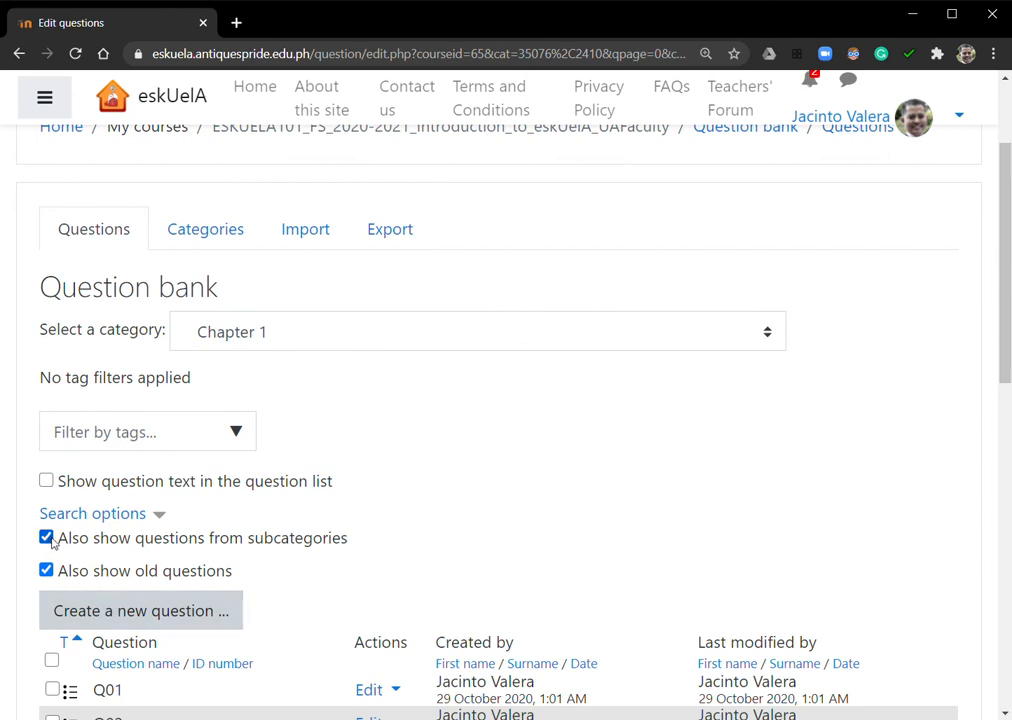
Review the option for including subcategory questions and look through the combined multiple-choice and true/false question list for Chapter 1
drag(331, 540, 84, 545)
scroll(228, 450, down, 6)
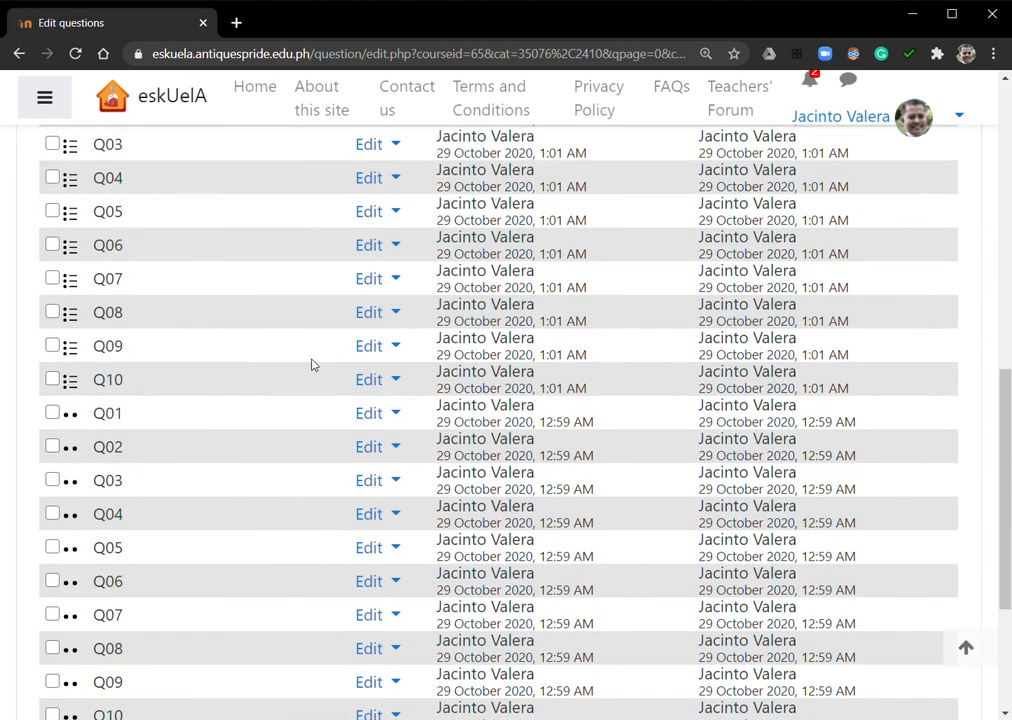
scroll(320, 368, down, 3)
scroll(465, 420, up, 5)
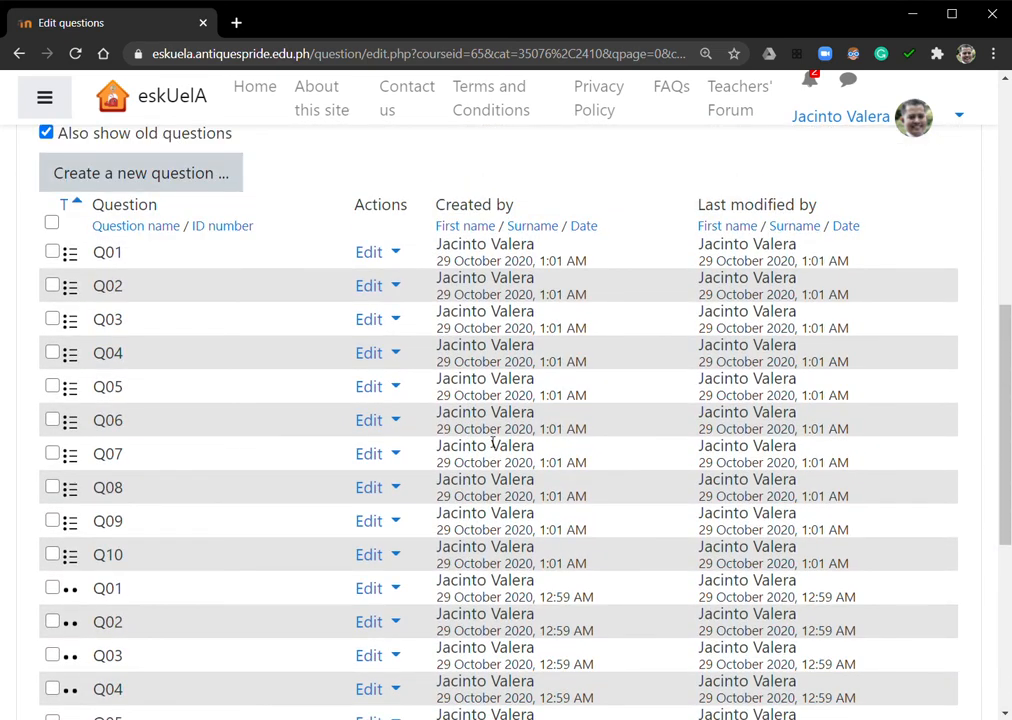
scroll(452, 413, up, 3)
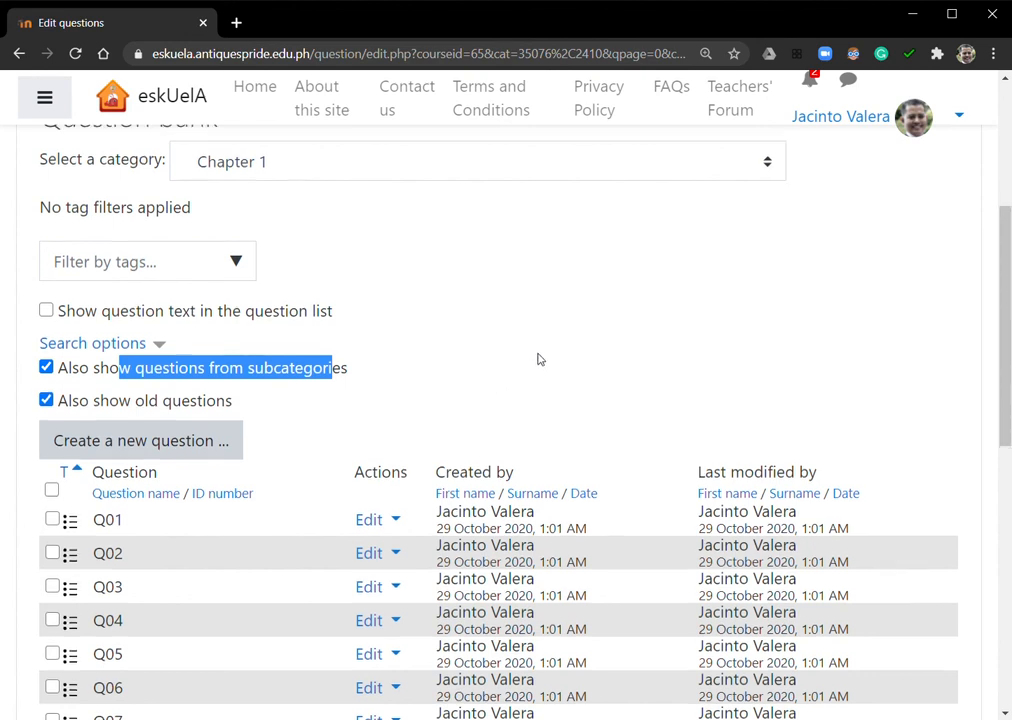
scroll(500, 380, up, 2)
scroll(520, 390, down, 1)
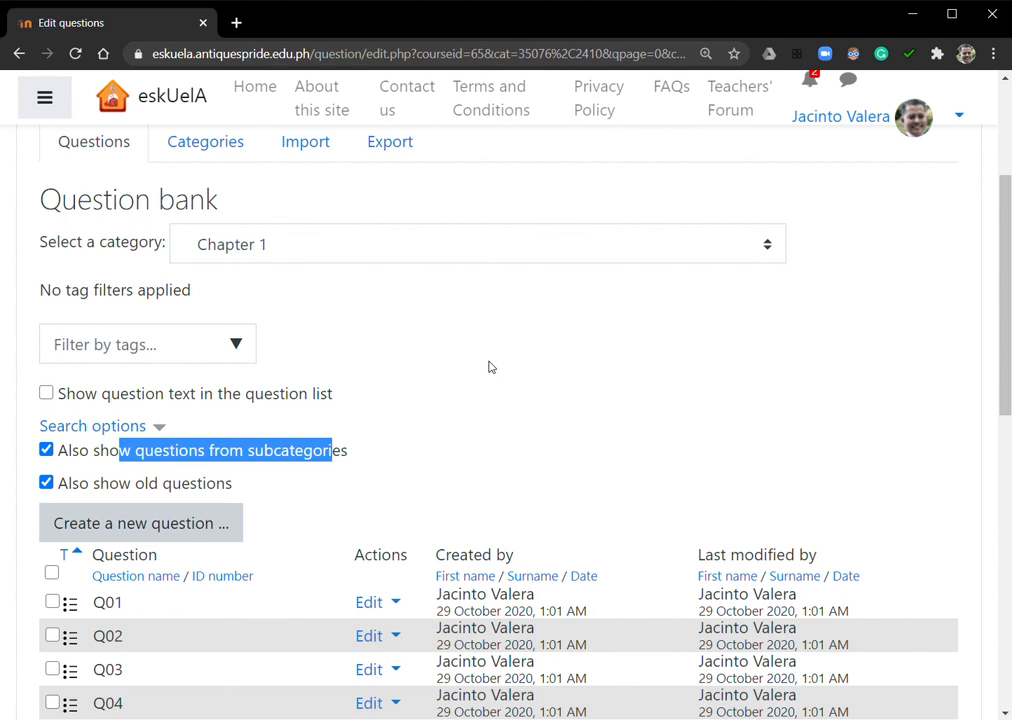
scroll(605, 372, up, 2)
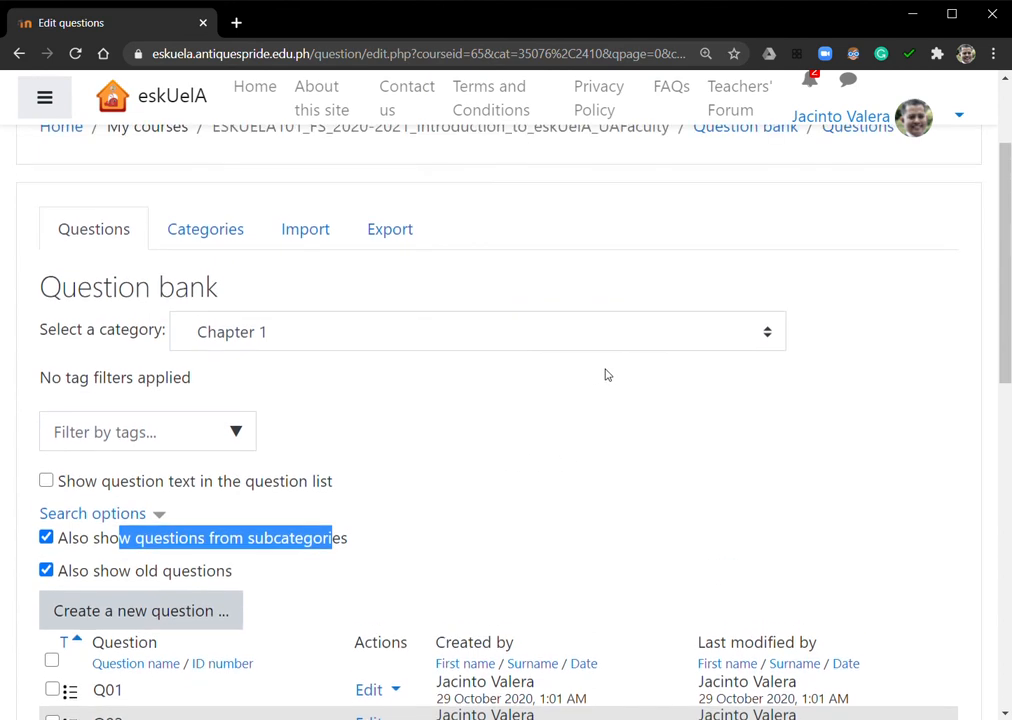
scroll(593, 411, up, 2)
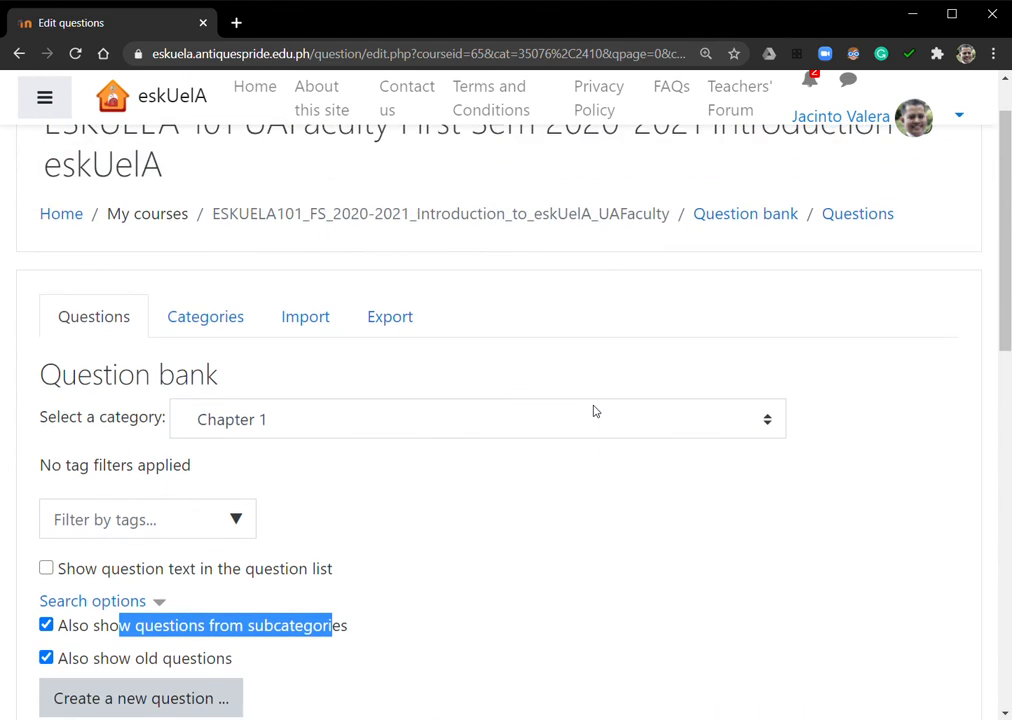
scroll(862, 398, up, 2)
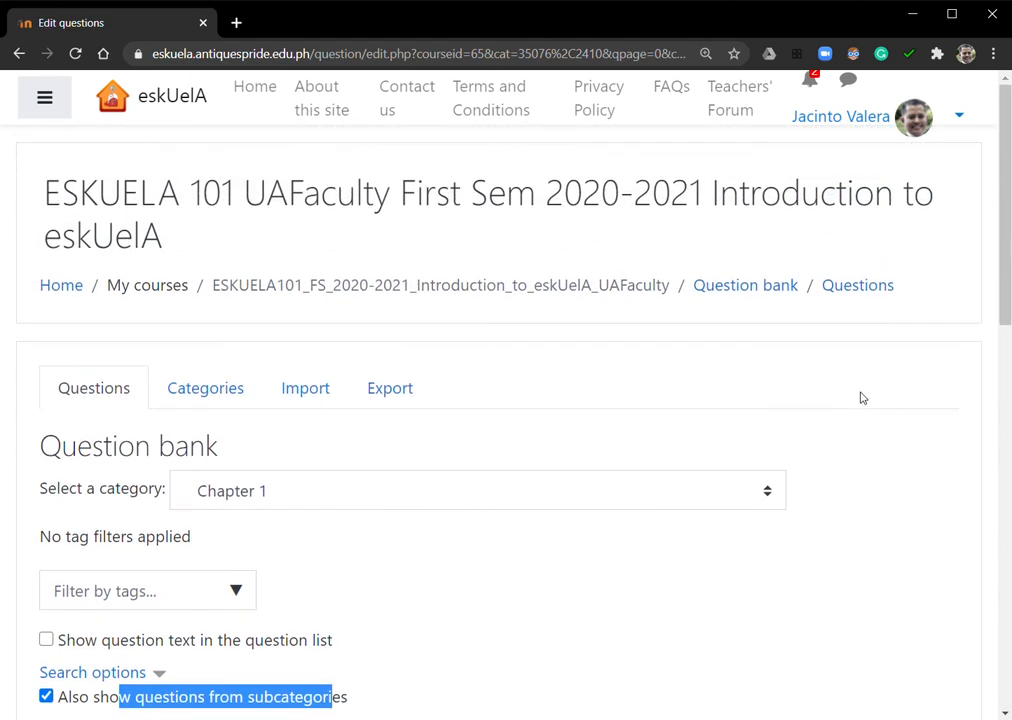